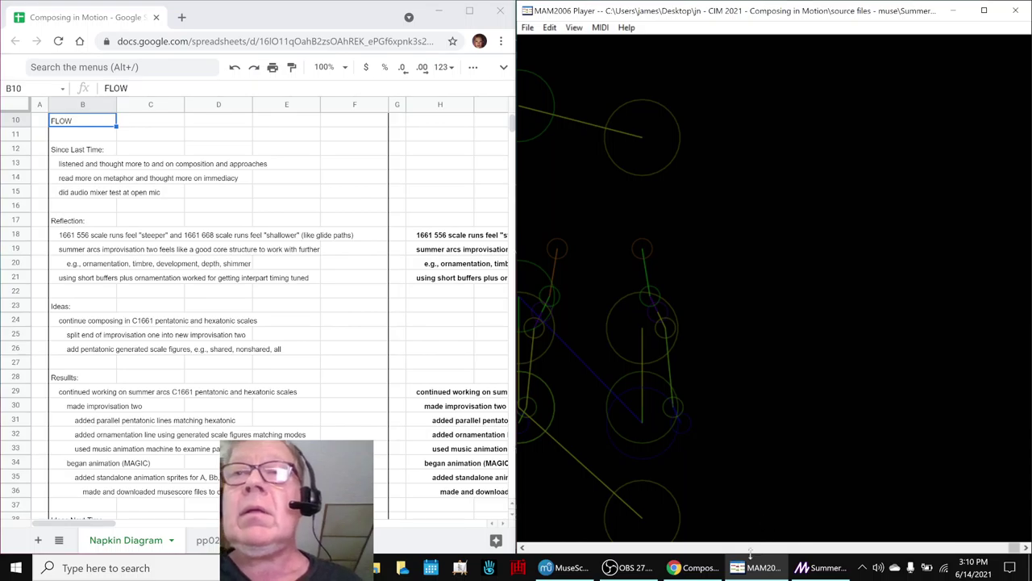
Step: Bring the hxp01 1661 668 reference score in MuseScore in front of the MAM2006 Player
{"action": "left_click", "coordinate": [563, 569]}
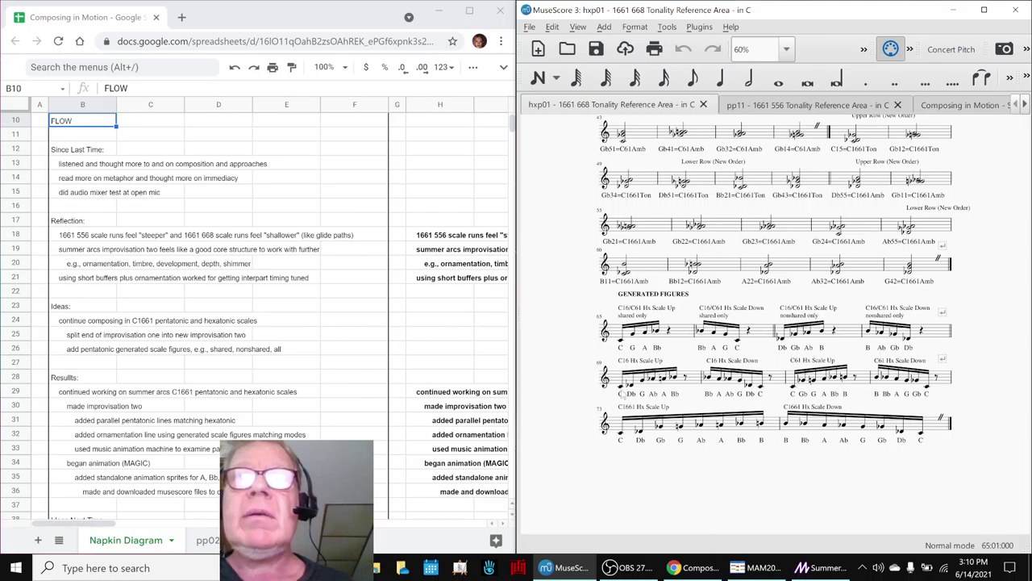
Step: Play the hxp01 hexatonic figures, then pp11's pentatonic figures from measure 32
{"action": "key", "text": "space"}
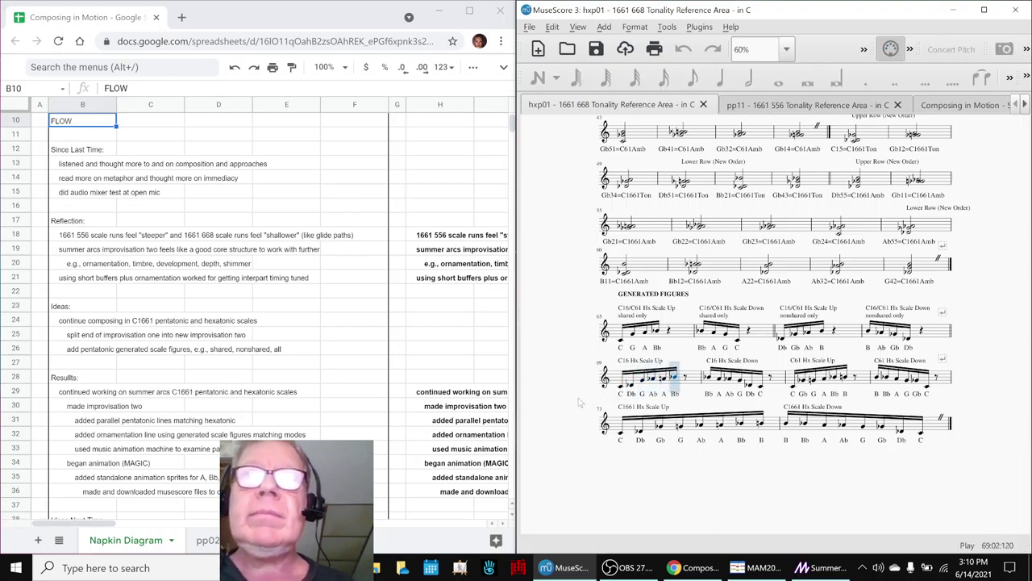
{"action": "key", "text": "space"}
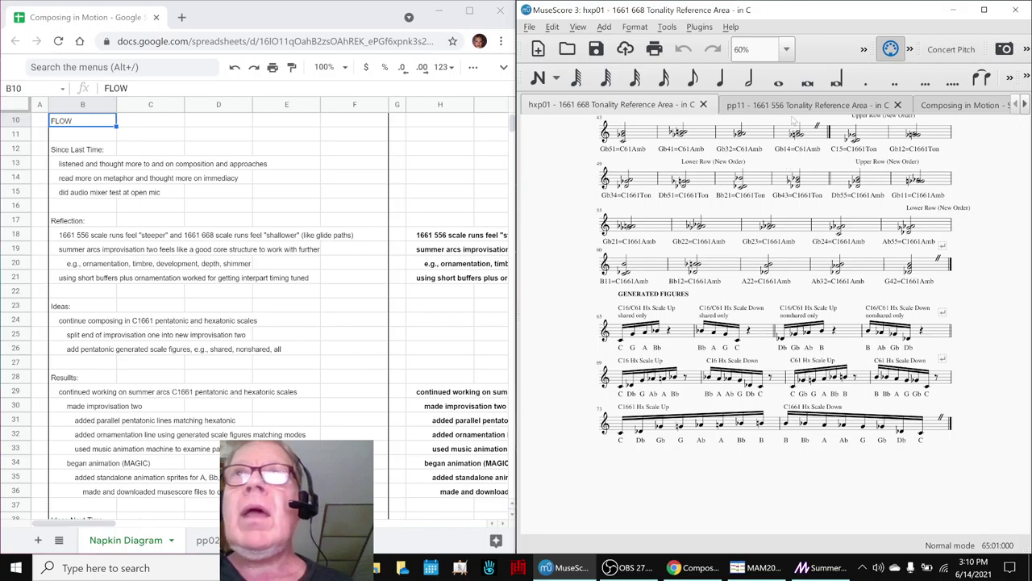
{"action": "left_click", "coordinate": [782, 109]}
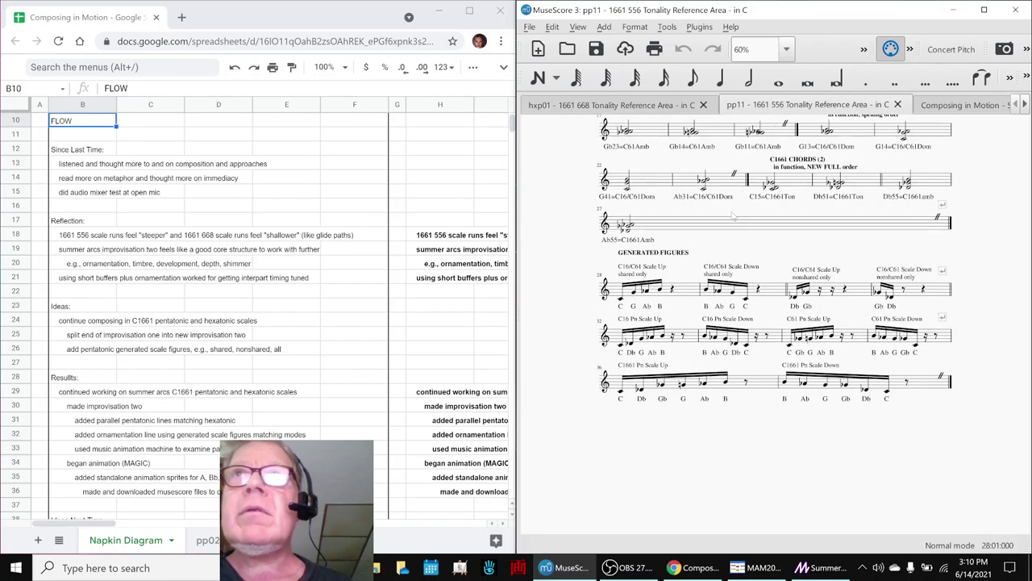
{"action": "left_click", "coordinate": [625, 349]}
{"action": "key", "text": "space"}
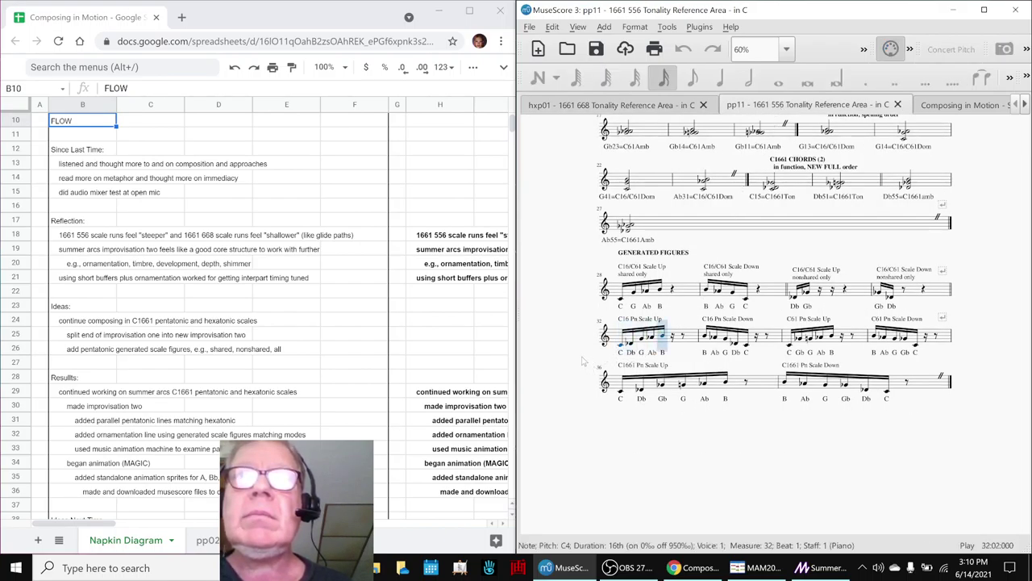
{"action": "key", "text": "space"}
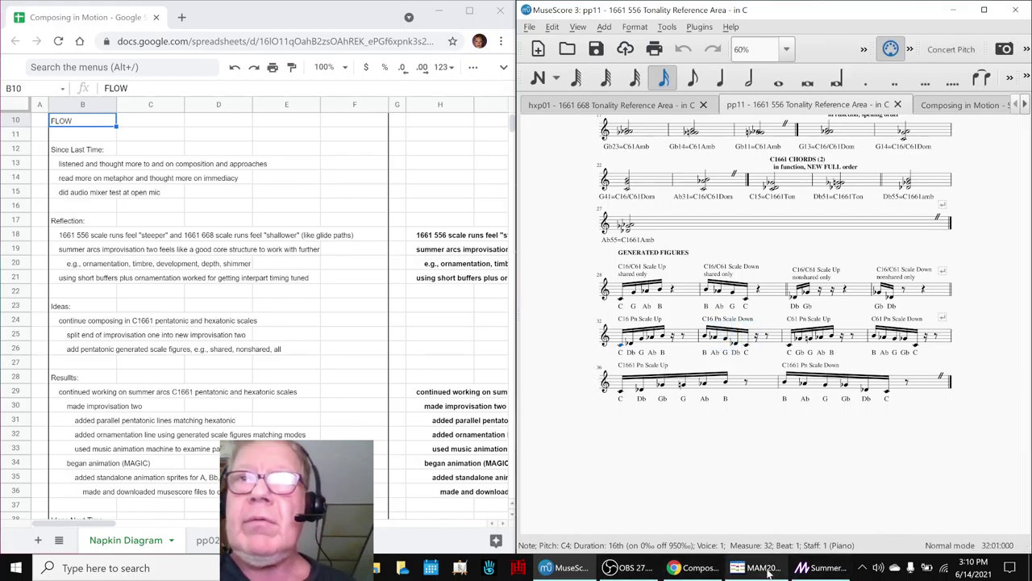
Step: Bring OBS forward, dismiss its stream panel, and return to the log at cell H18
{"action": "left_click", "coordinate": [643, 569]}
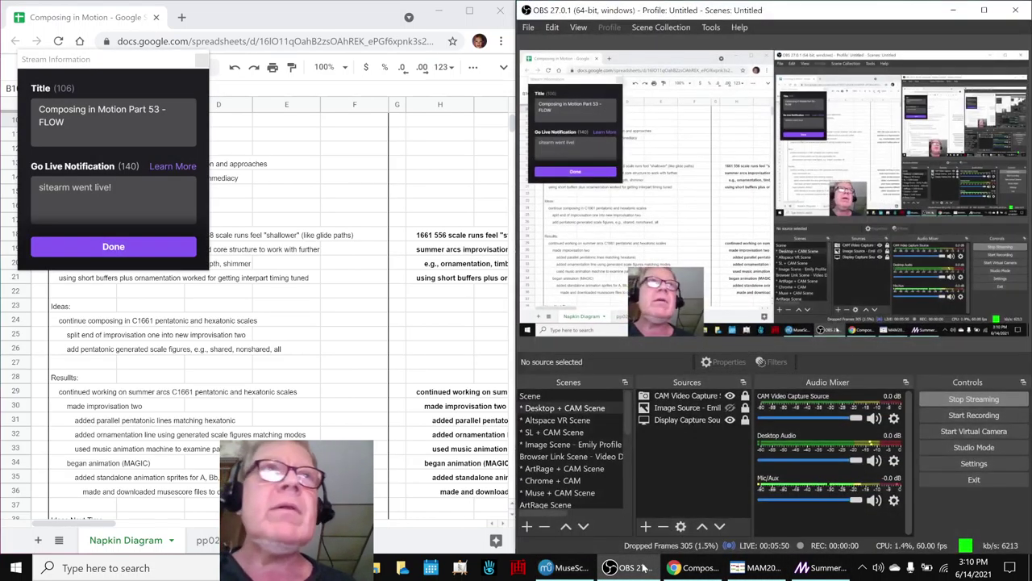
{"action": "left_click", "coordinate": [643, 570]}
{"action": "left_click", "coordinate": [419, 235]}
Step: Read the row 18 reflection note, then play the C1661 scale runs from measure 36
{"action": "key", "text": "Right"}
{"action": "key", "text": "Right"}
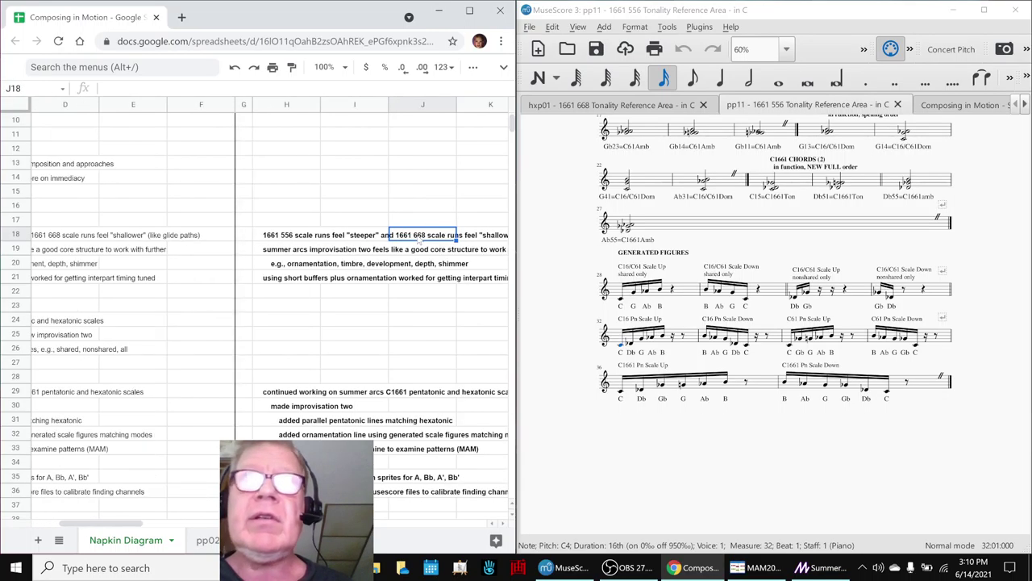
{"action": "key", "text": "Right"}
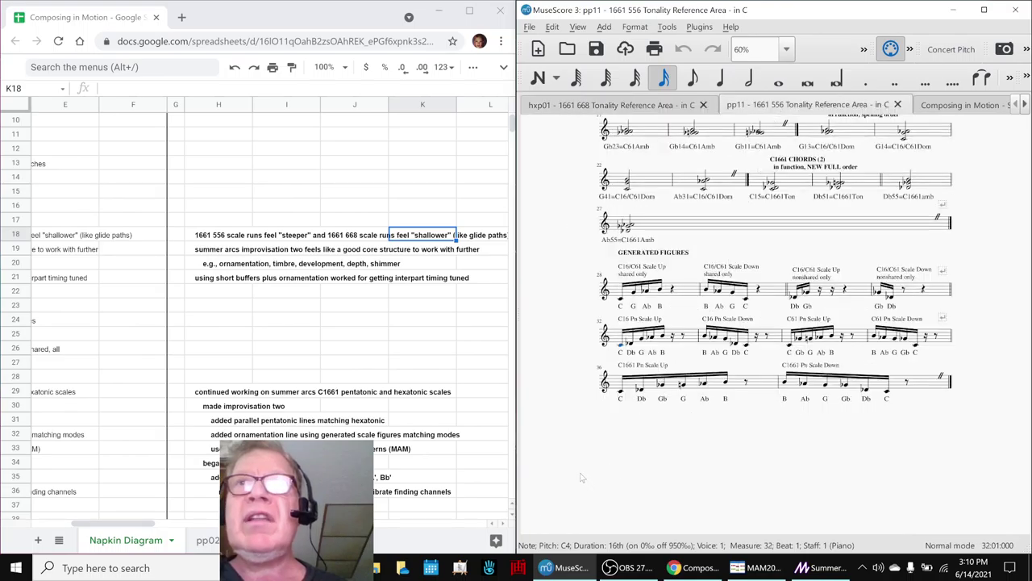
{"action": "left_click", "coordinate": [621, 390]}
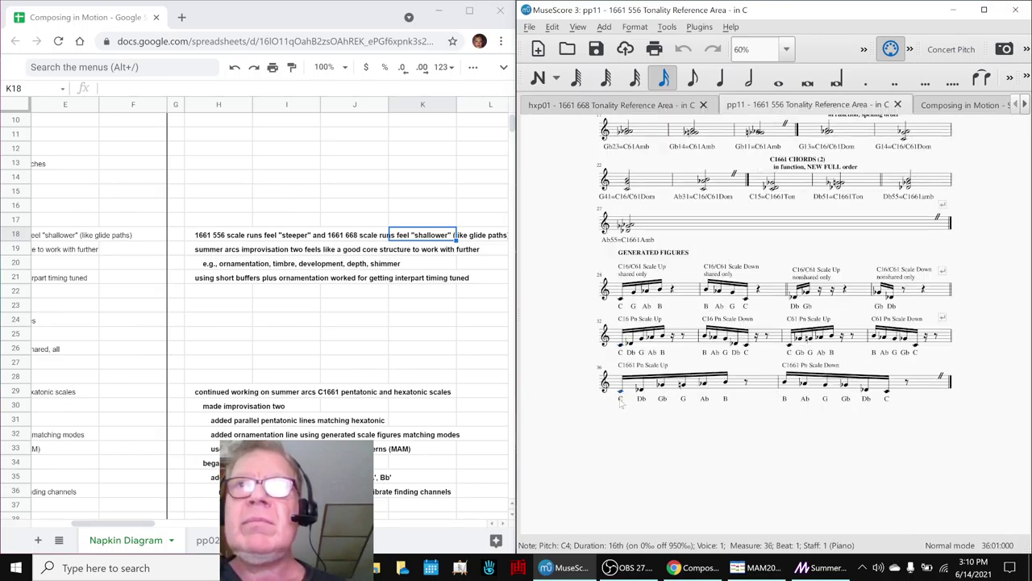
{"action": "key", "text": "space"}
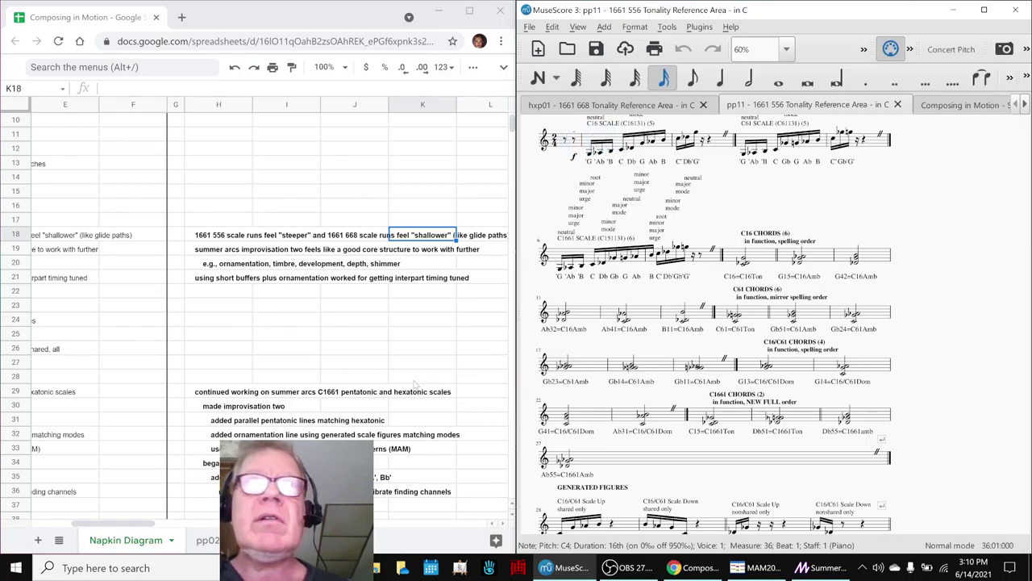
Step: Select the Summer Arcs Improvisation Two note in H19 and switch to that score
{"action": "left_click", "coordinate": [377, 352]}
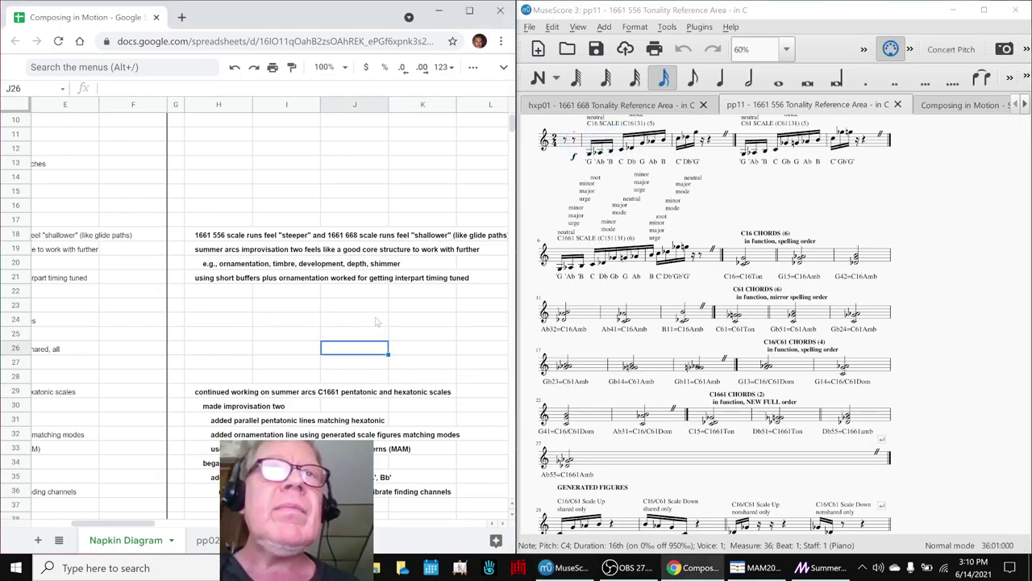
{"action": "left_click", "coordinate": [212, 252]}
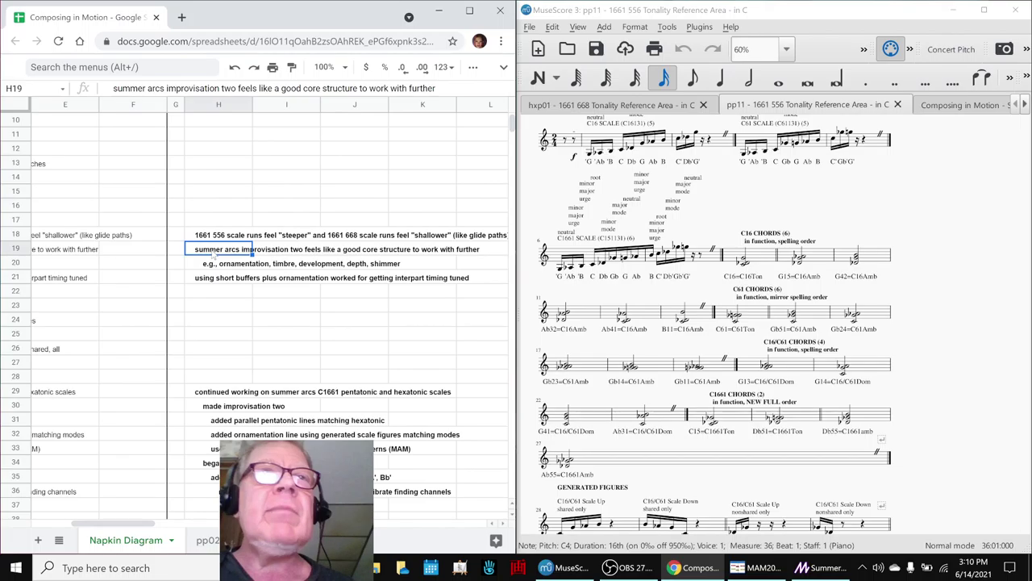
{"action": "left_click", "coordinate": [939, 109]}
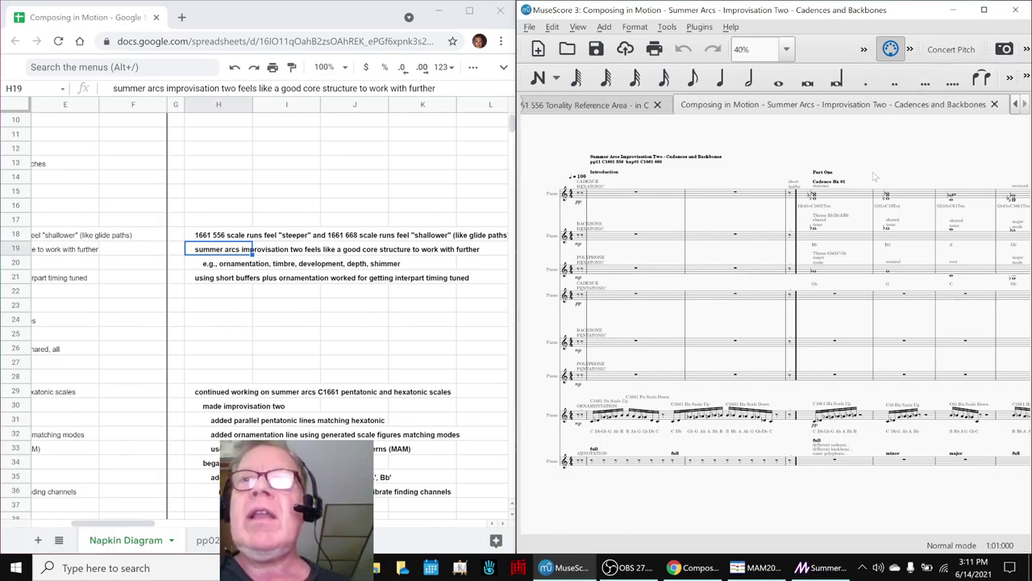
Step: Briefly bring up the MAM2006 animation player, then return to the Summer Arcs score
{"action": "mouse_move", "coordinate": [750, 574]}
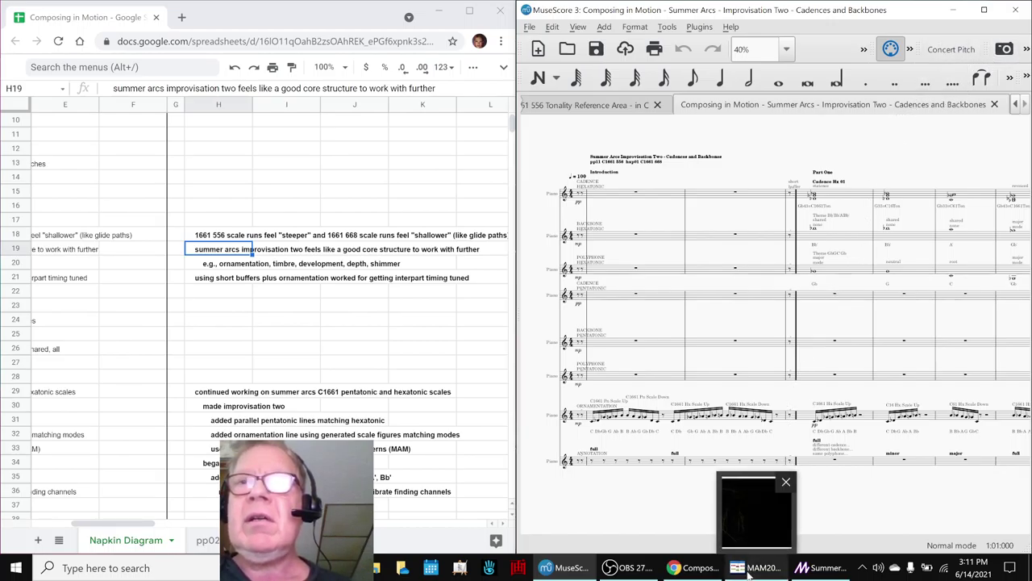
{"action": "left_click", "coordinate": [749, 568]}
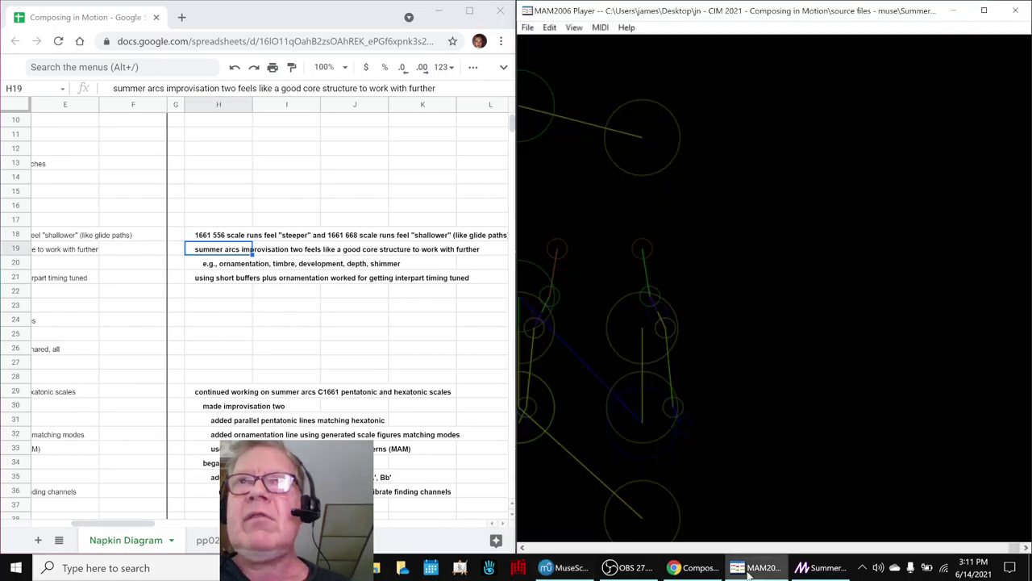
{"action": "left_click", "coordinate": [749, 572]}
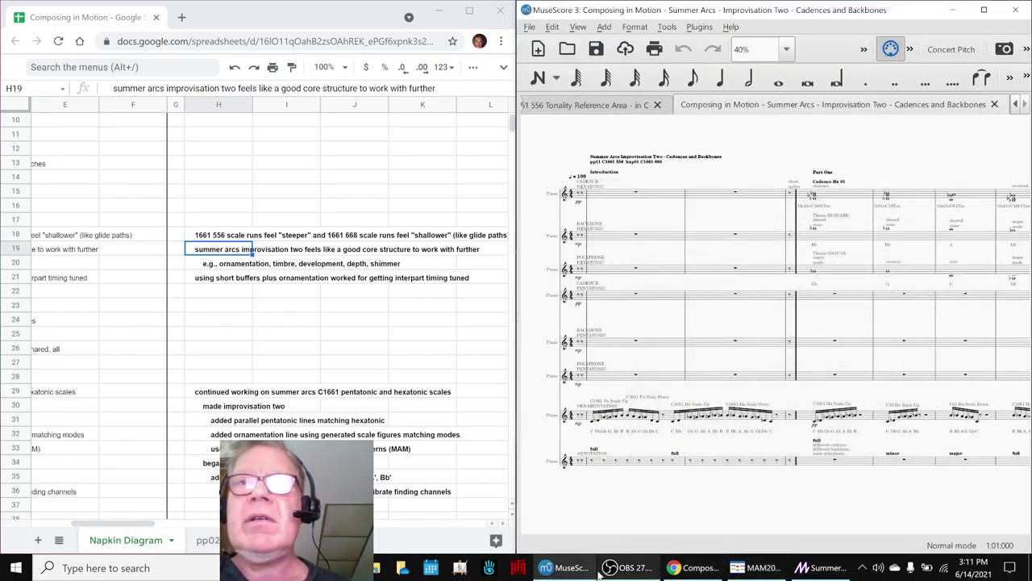
{"action": "left_click", "coordinate": [823, 568]}
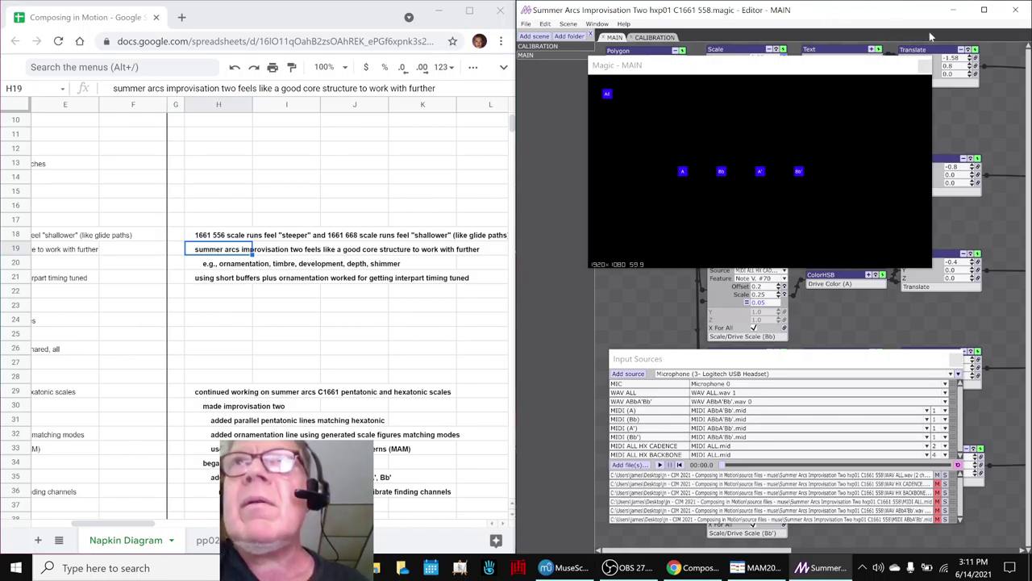
{"action": "left_click", "coordinate": [733, 75]}
{"action": "left_click", "coordinate": [549, 139]}
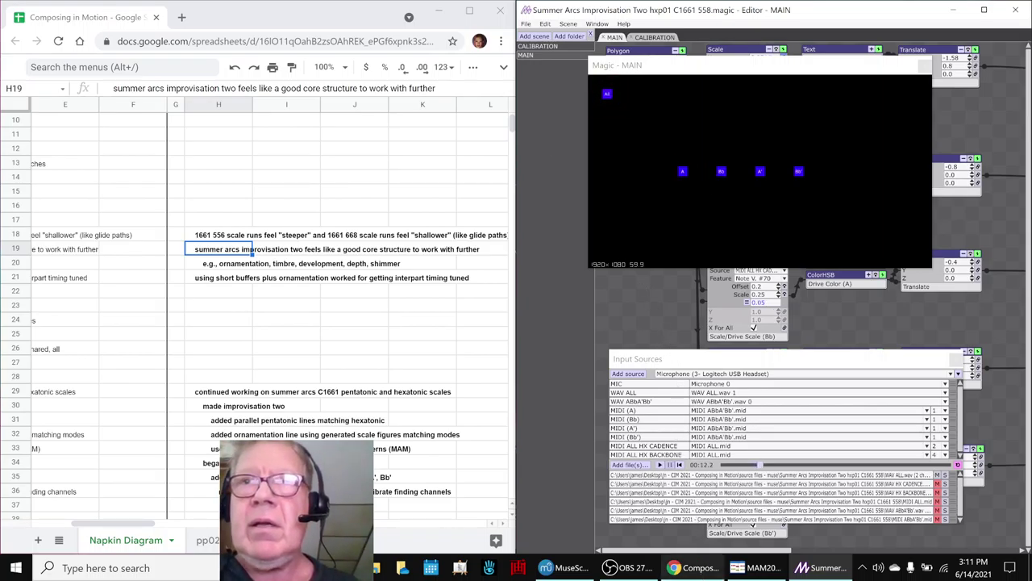
{"action": "left_click", "coordinate": [550, 569]}
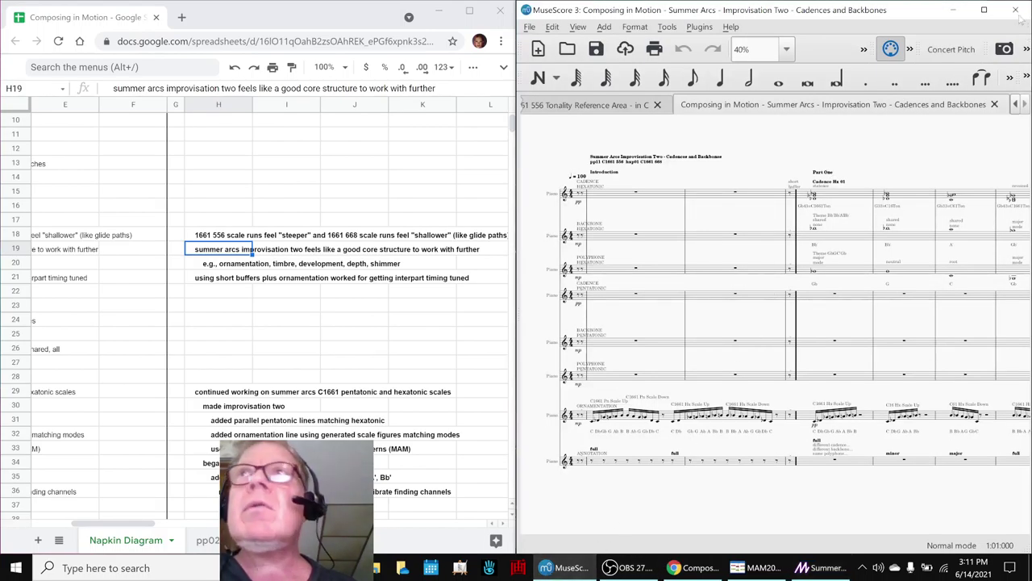
Step: Maximize the window and select the whole Cadence Hx #1 measure
{"action": "left_click", "coordinate": [984, 10]}
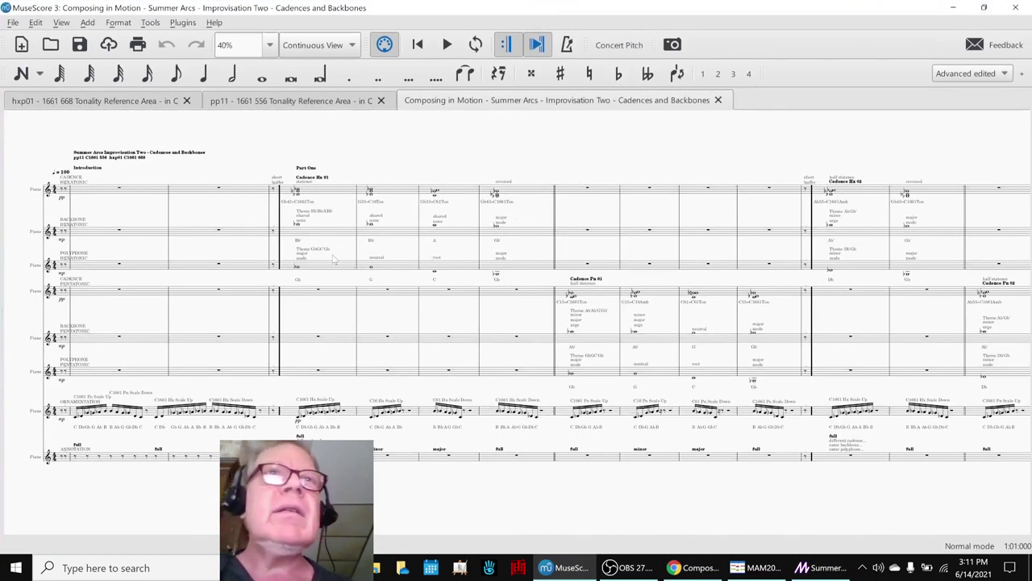
{"action": "left_click", "coordinate": [299, 230]}
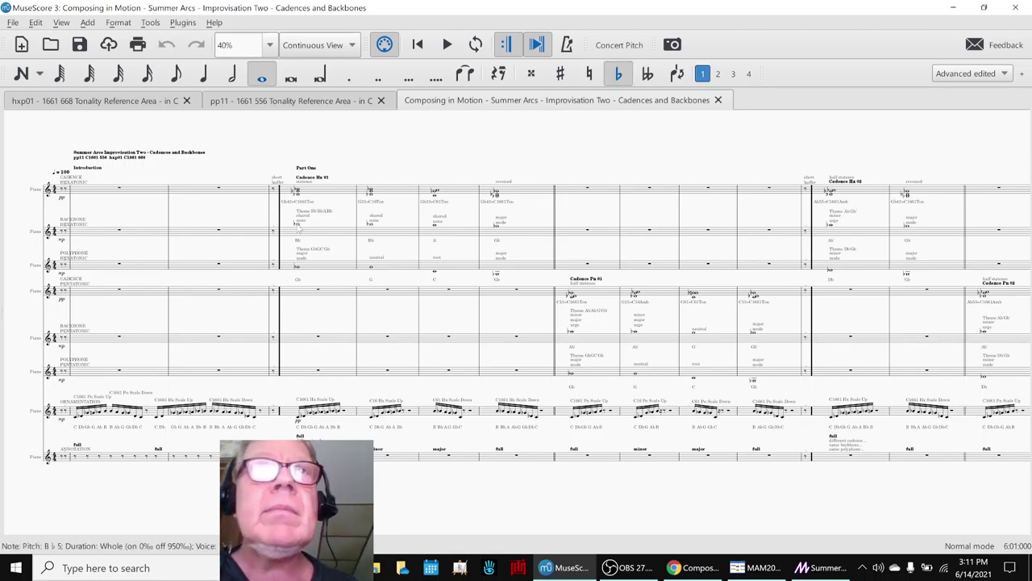
{"action": "key", "text": "Down"}
{"action": "left_click", "coordinate": [321, 194]}
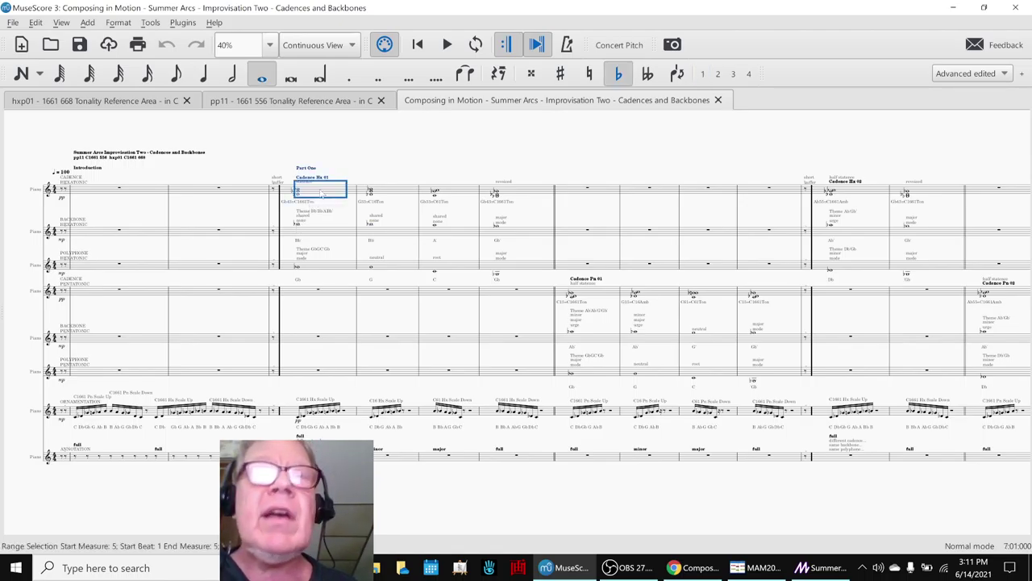
Step: Show the chord on the piano keyboard and sound its G# and G4 keys
{"action": "key", "text": "p"}
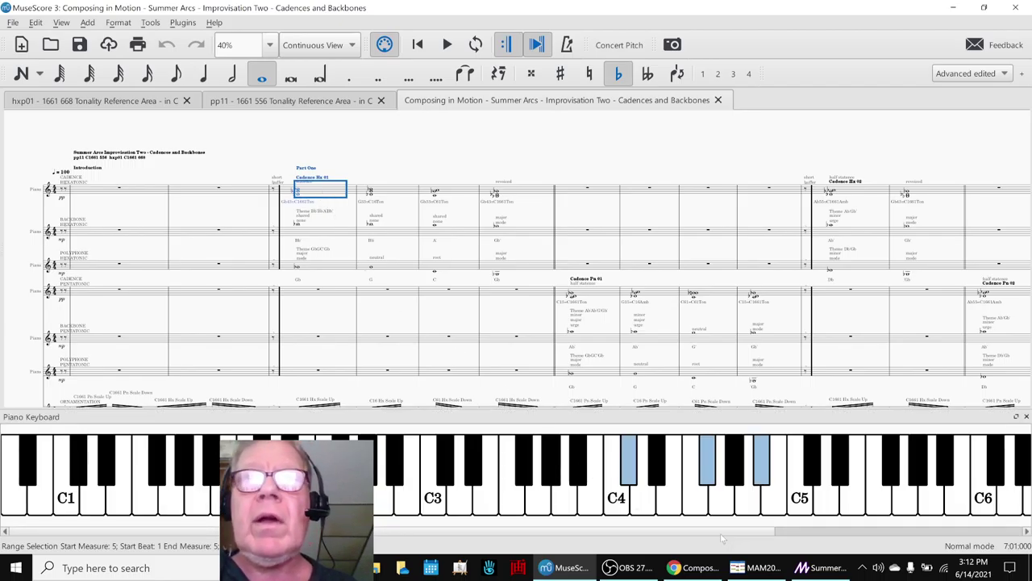
{"action": "left_click", "coordinate": [762, 469]}
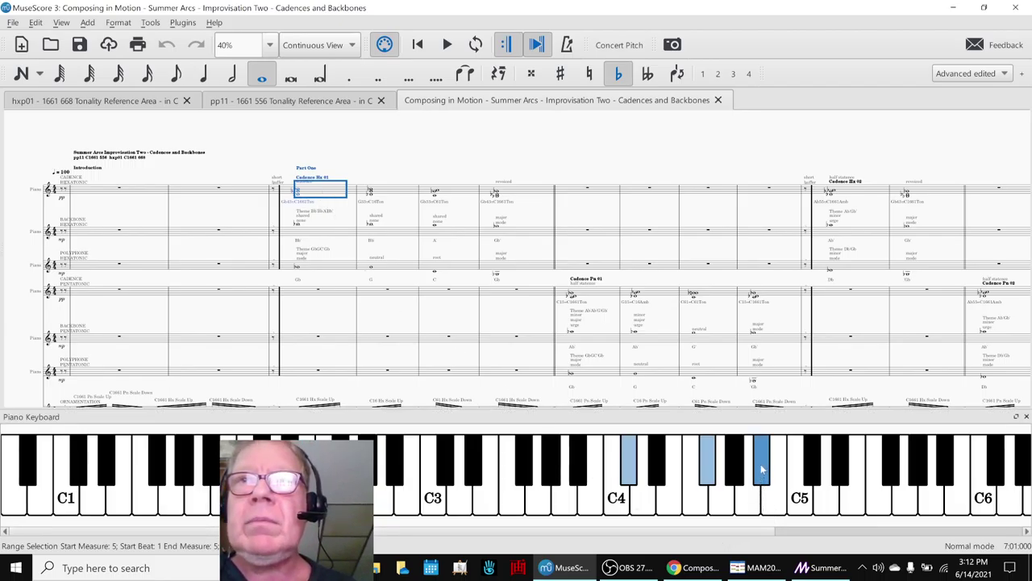
{"action": "left_click", "coordinate": [762, 469]}
{"action": "left_click", "coordinate": [740, 510]}
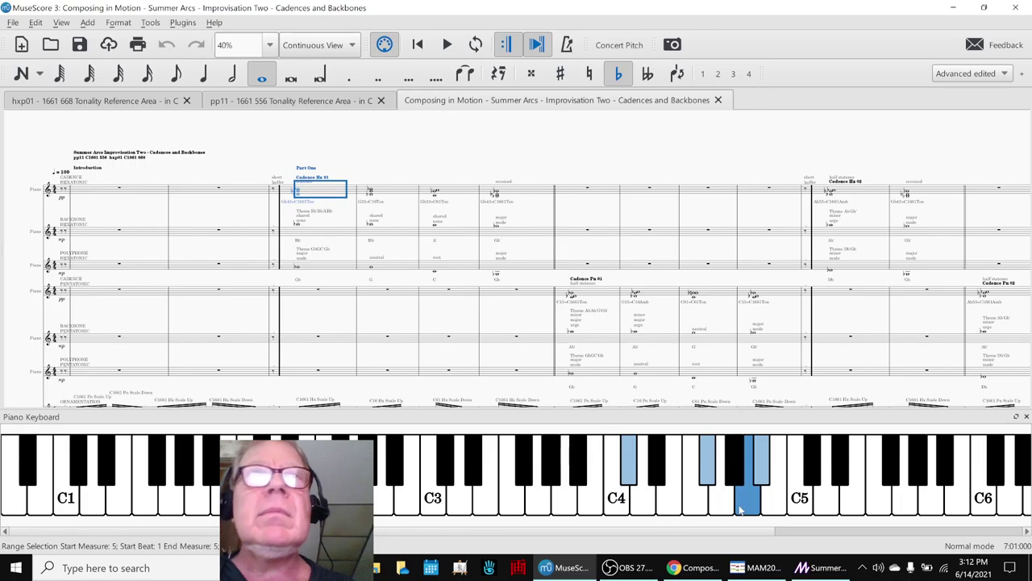
{"action": "left_click", "coordinate": [239, 175]}
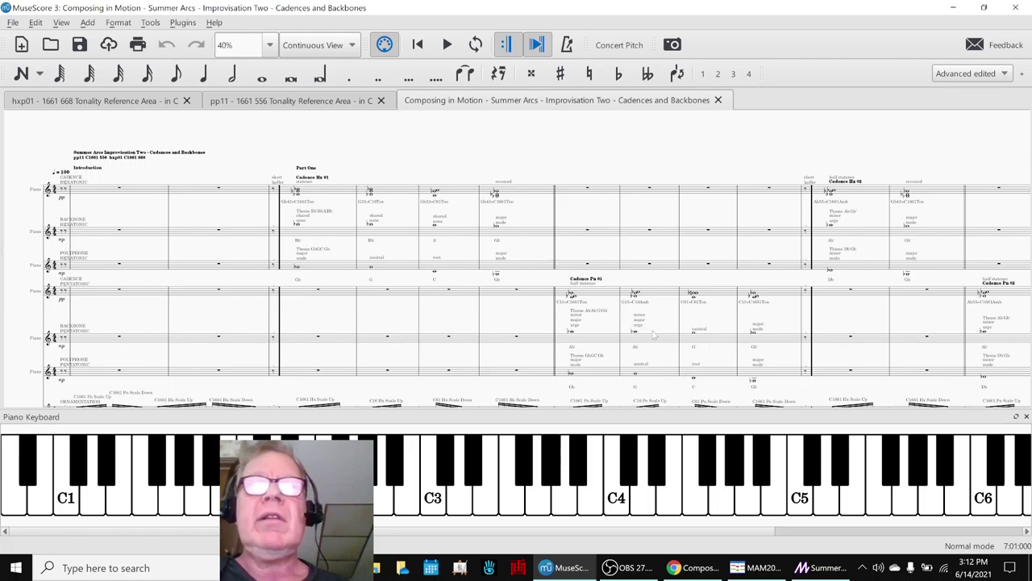
Step: Close the piano keyboard and return to the score's opening measure
{"action": "scroll", "coordinate": [655, 335], "scroll_direction": "down", "scroll_amount": 3}
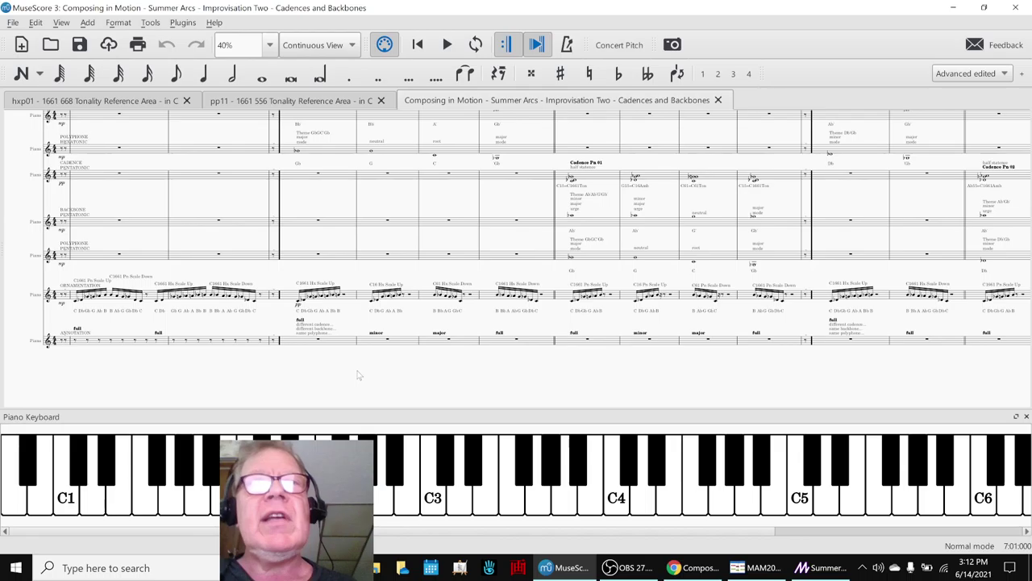
{"action": "left_click", "coordinate": [1027, 416]}
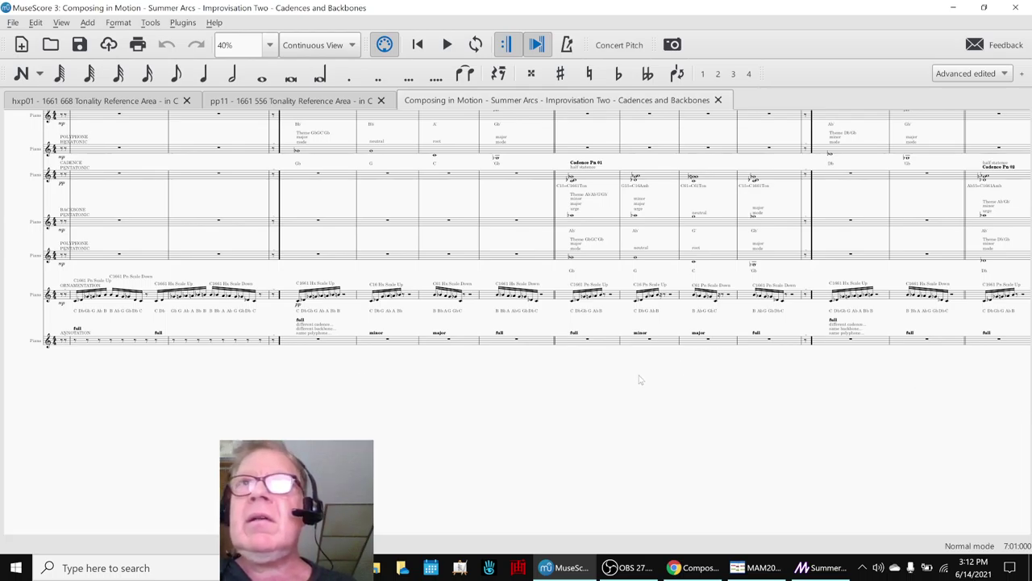
{"action": "scroll", "coordinate": [638, 379], "scroll_direction": "up", "scroll_amount": 2}
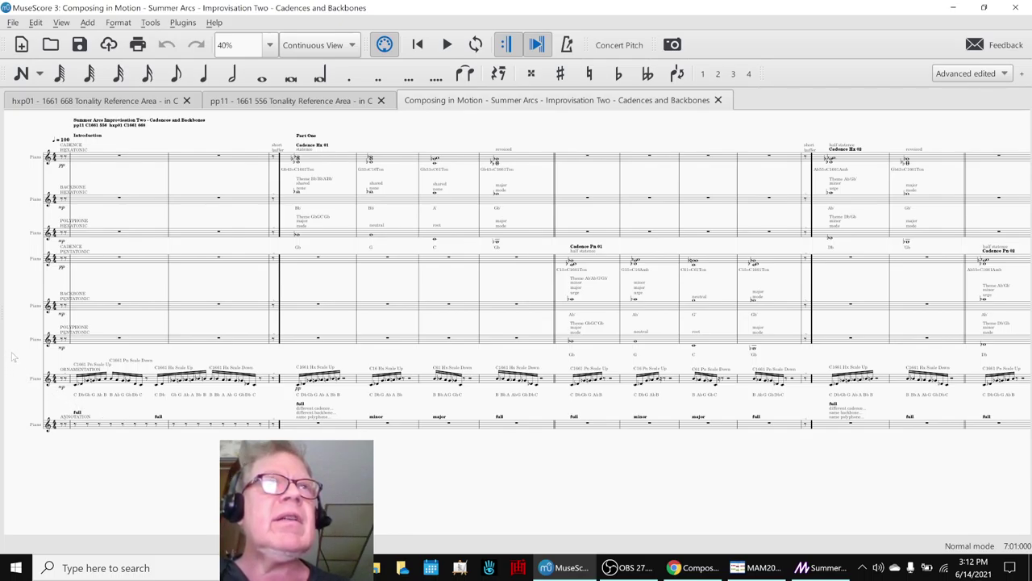
{"action": "key", "text": "ctrl+Home"}
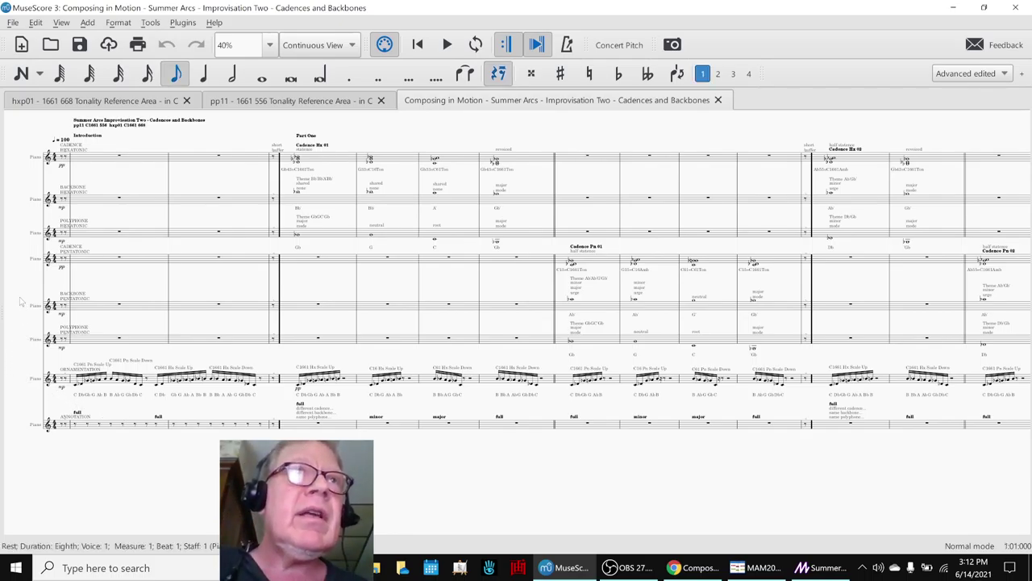
{"action": "key", "text": "Escape"}
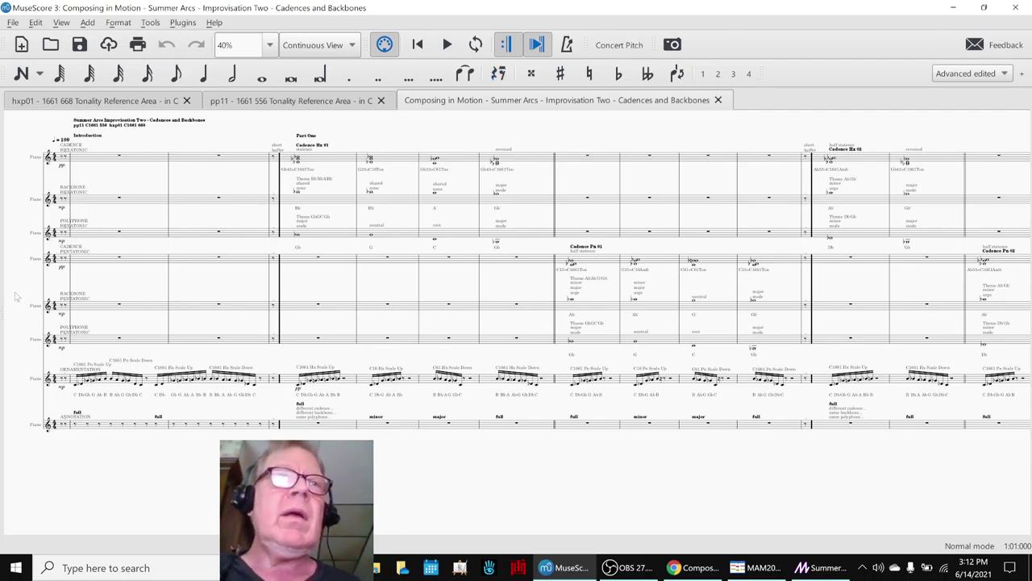
Step: Play the Summer Arcs score from the beginning through Part Two and Part Three
{"action": "key", "text": "space"}
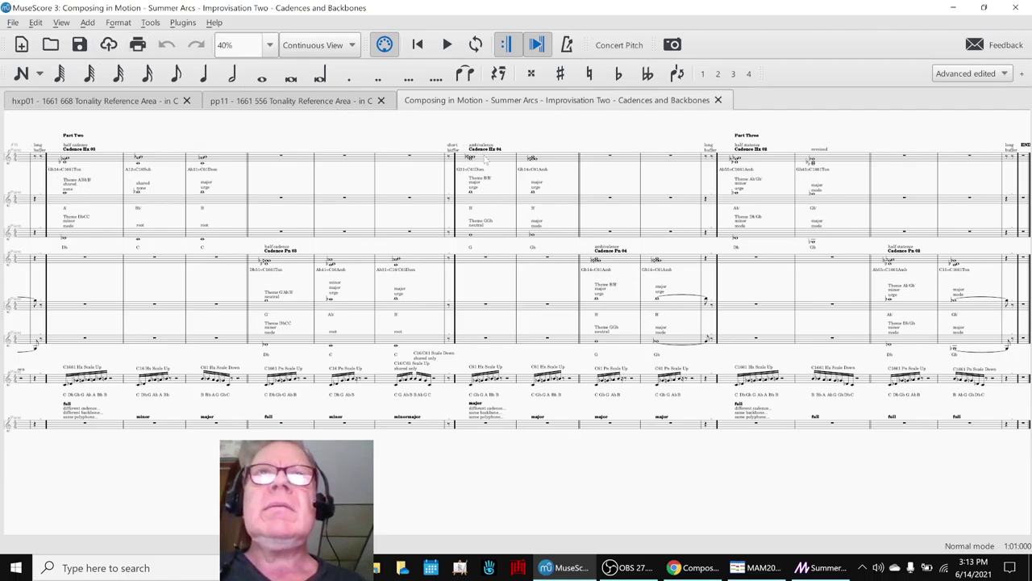
Step: Once playback stops at the final barline, select the measure beside Cadence Hx 04
{"action": "left_click", "coordinate": [486, 160]}
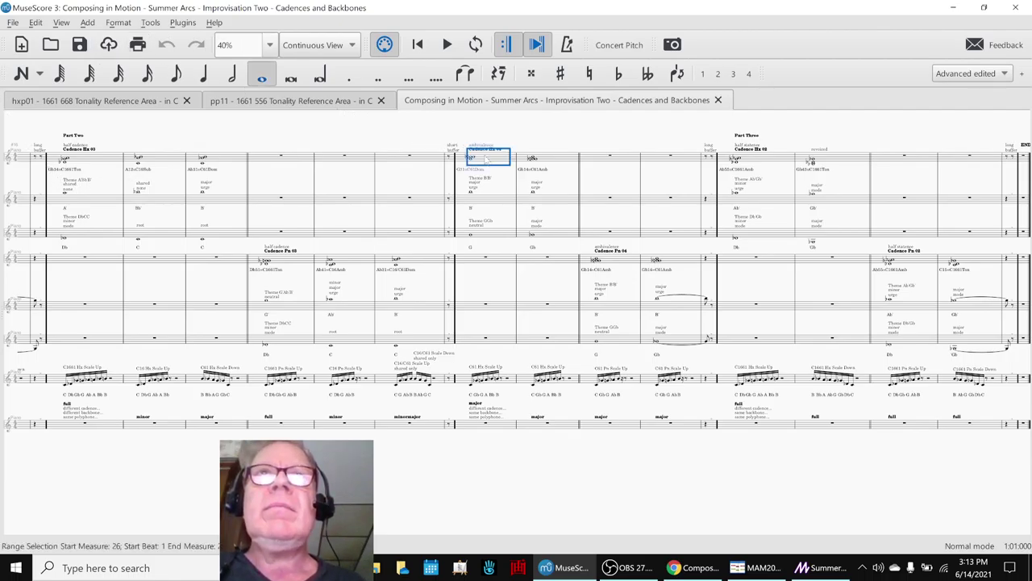
Step: Show the Cadence Hx 04 measure 26 pitches on the piano keyboard and audition G4
{"action": "left_click", "coordinate": [500, 238], "text": "shift"}
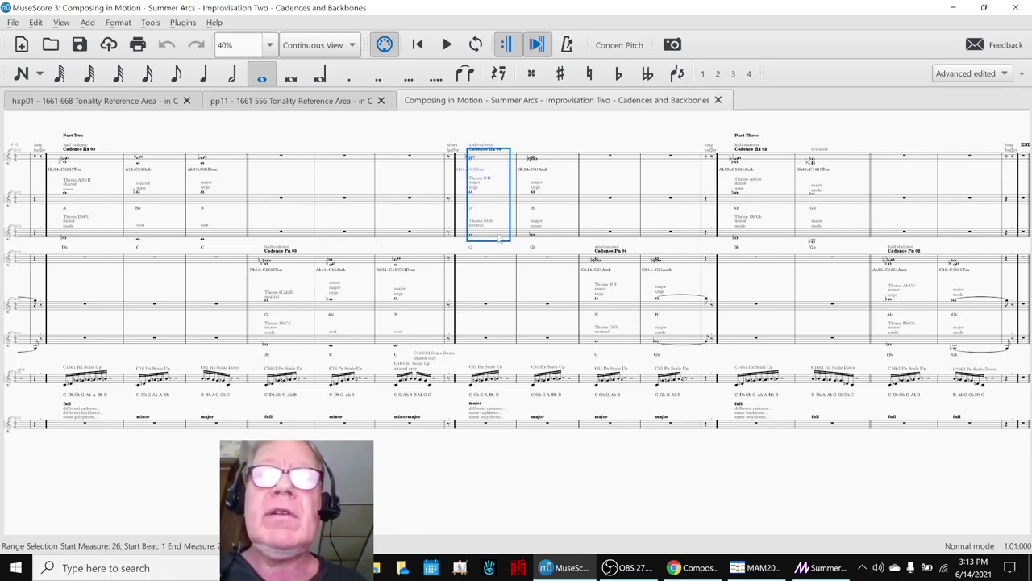
{"action": "key", "text": "p"}
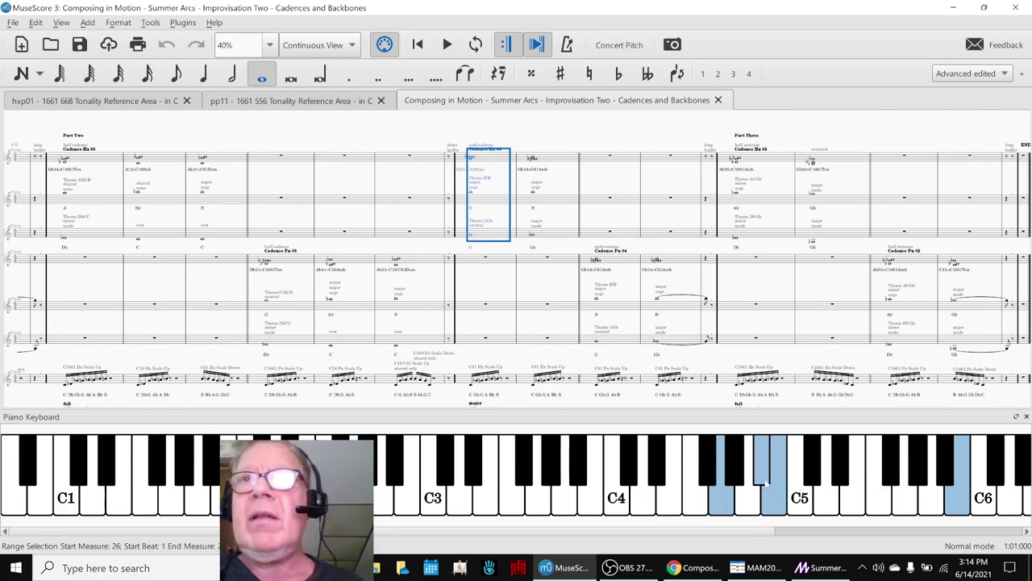
{"action": "left_click", "coordinate": [722, 496]}
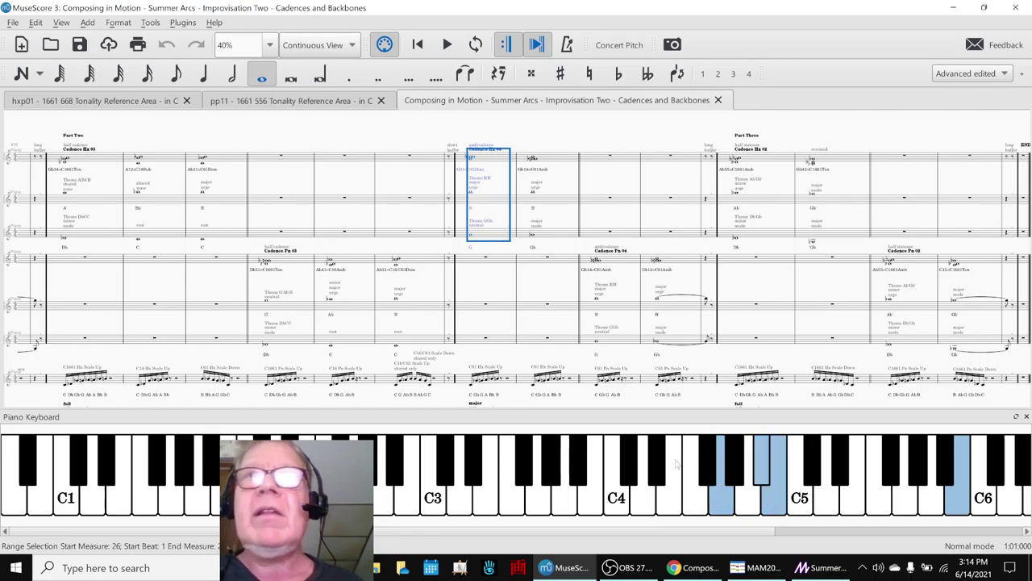
{"action": "left_click", "coordinate": [467, 384], "text": "shift"}
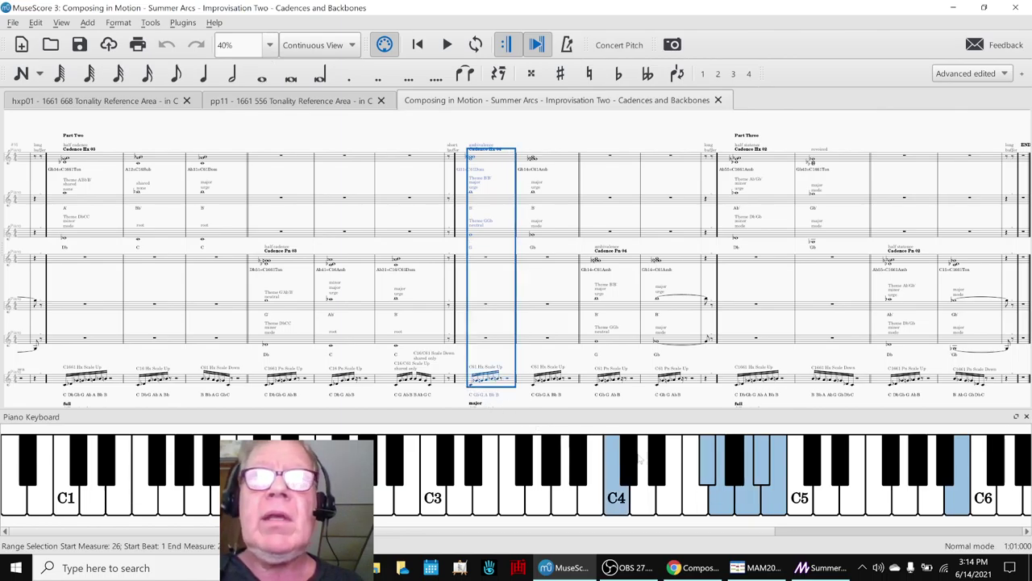
{"action": "left_click", "coordinate": [722, 497]}
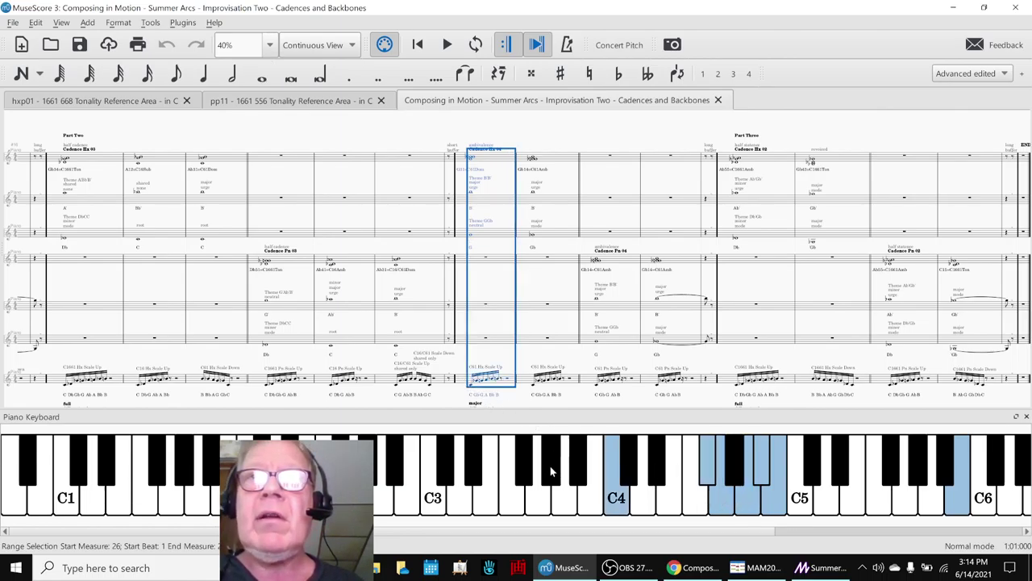
{"action": "left_click", "coordinate": [626, 502]}
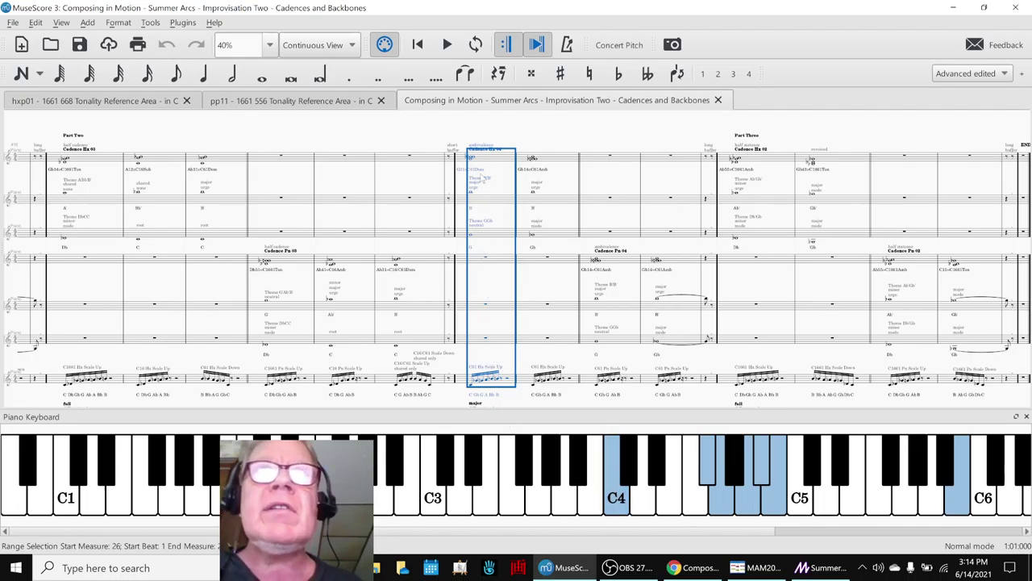
Step: Select the Cadence Pn 04 measure down to the bottom scale staff, then clear it
{"action": "left_click", "coordinate": [629, 260]}
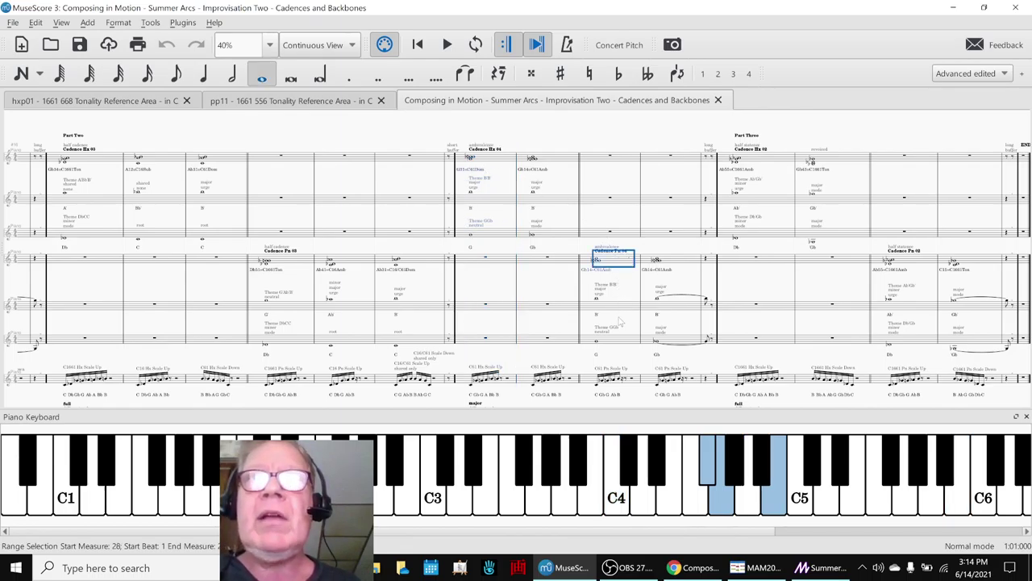
{"action": "left_click", "coordinate": [623, 346], "text": "shift"}
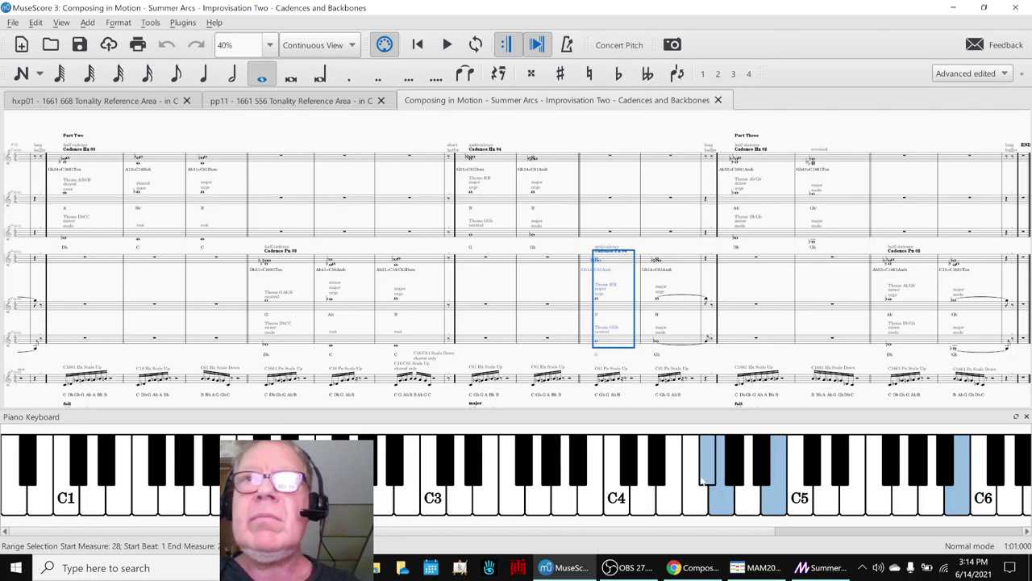
{"action": "left_click", "coordinate": [583, 383], "text": "shift"}
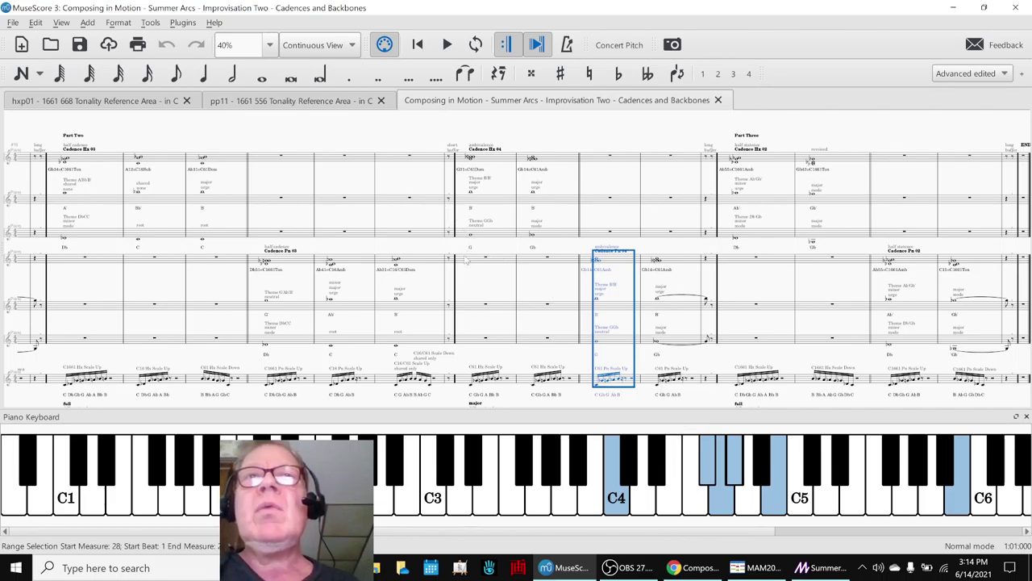
{"action": "key", "text": "Escape"}
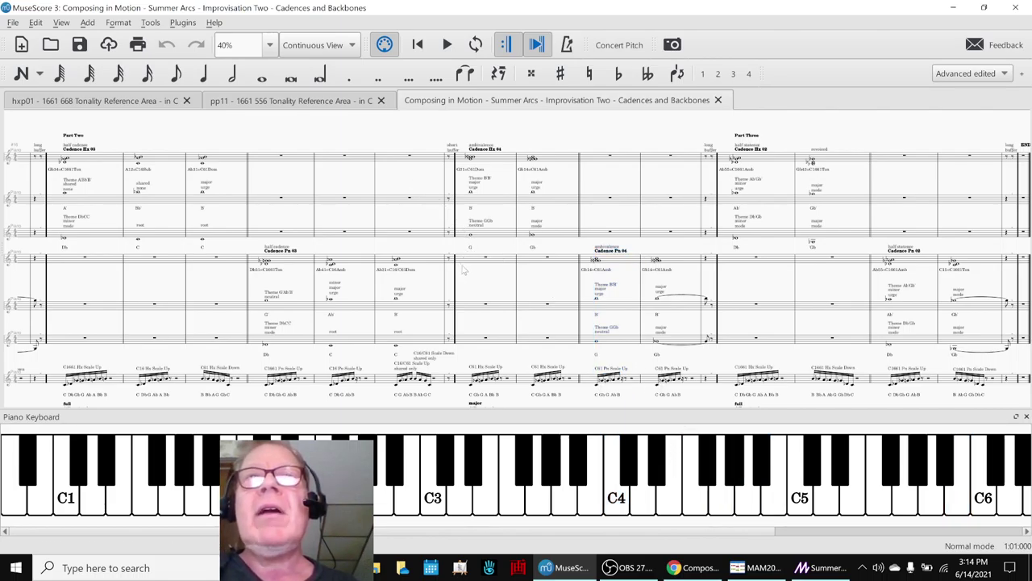
{"action": "left_click", "coordinate": [464, 271]}
{"action": "key", "text": "Escape"}
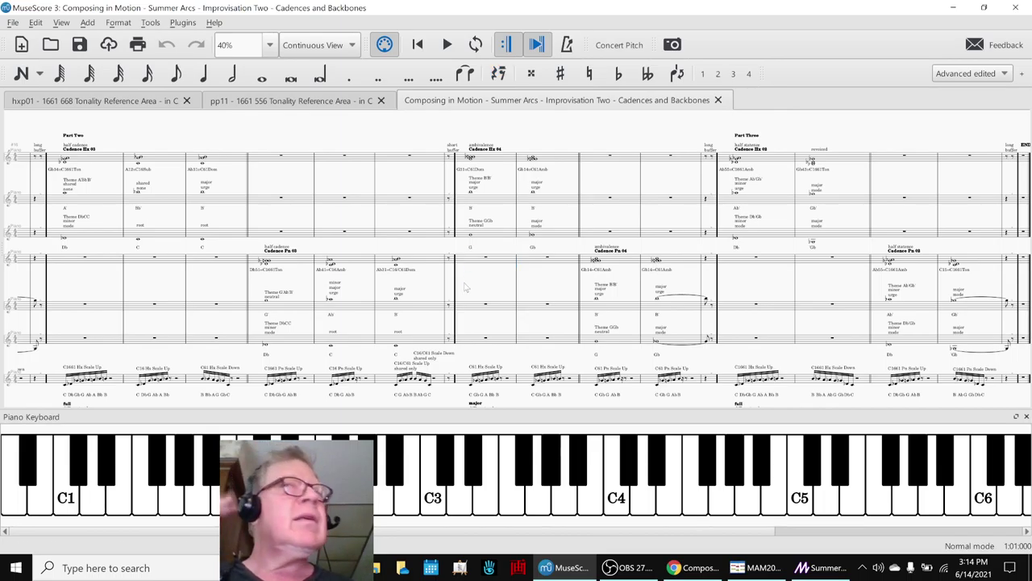
{"action": "key", "text": "space"}
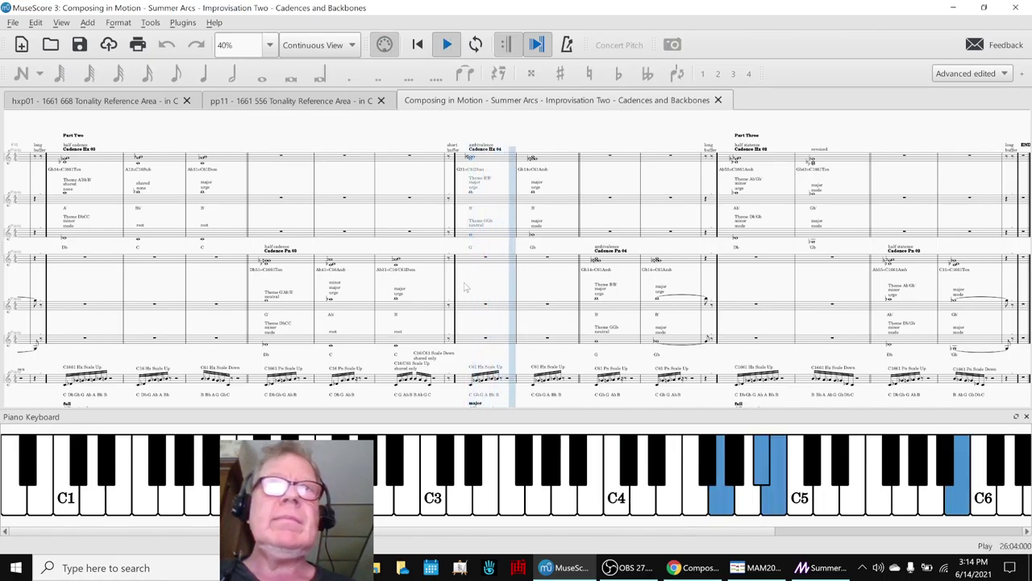
{"action": "key", "text": "space"}
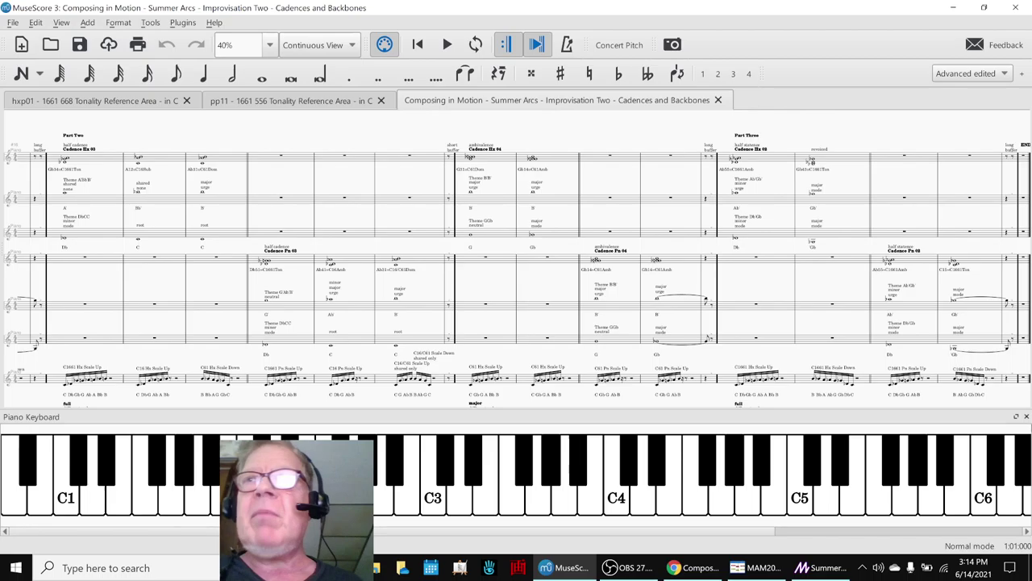
Step: Close the piano keyboard, bring the opening back into view, and select measure 12's G♭3
{"action": "left_click", "coordinate": [1026, 417]}
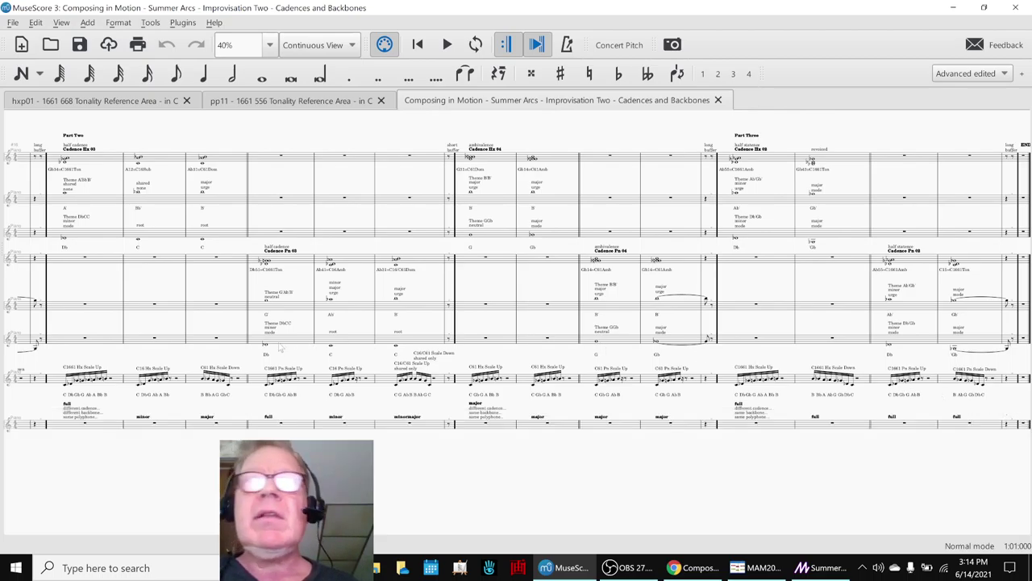
{"action": "left_click_drag", "start_coordinate": [152, 471], "coordinate": [751, 452]}
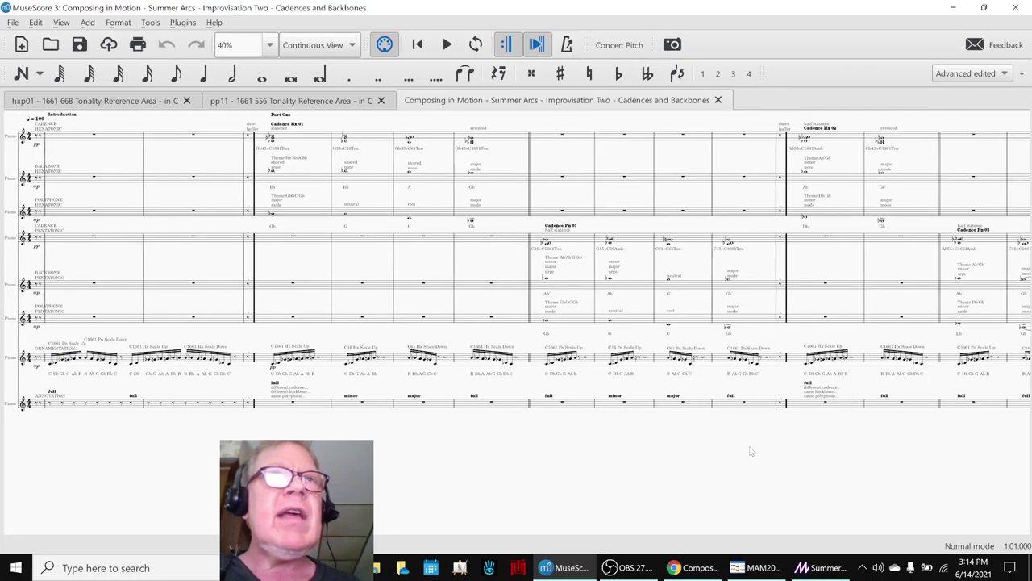
{"action": "left_click", "coordinate": [275, 221]}
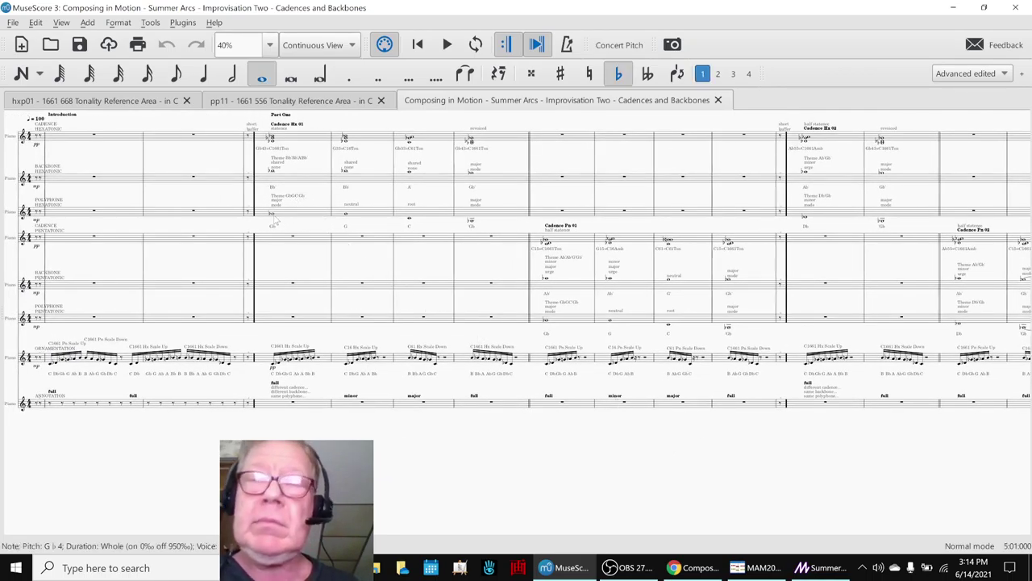
{"action": "left_click", "coordinate": [537, 337]}
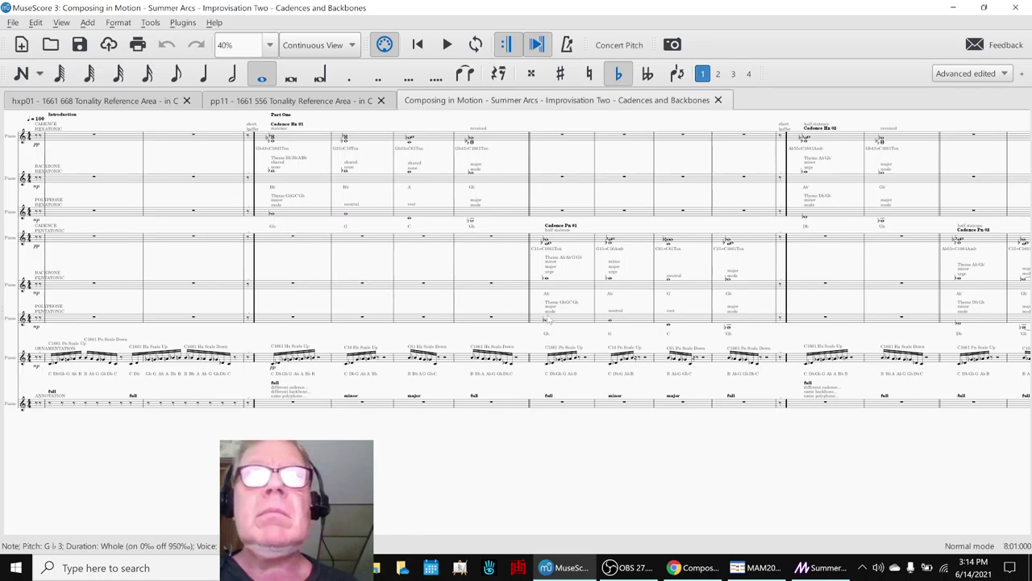
{"action": "key", "text": "Right"}
{"action": "key", "text": "Right"}
{"action": "key", "text": "Right"}
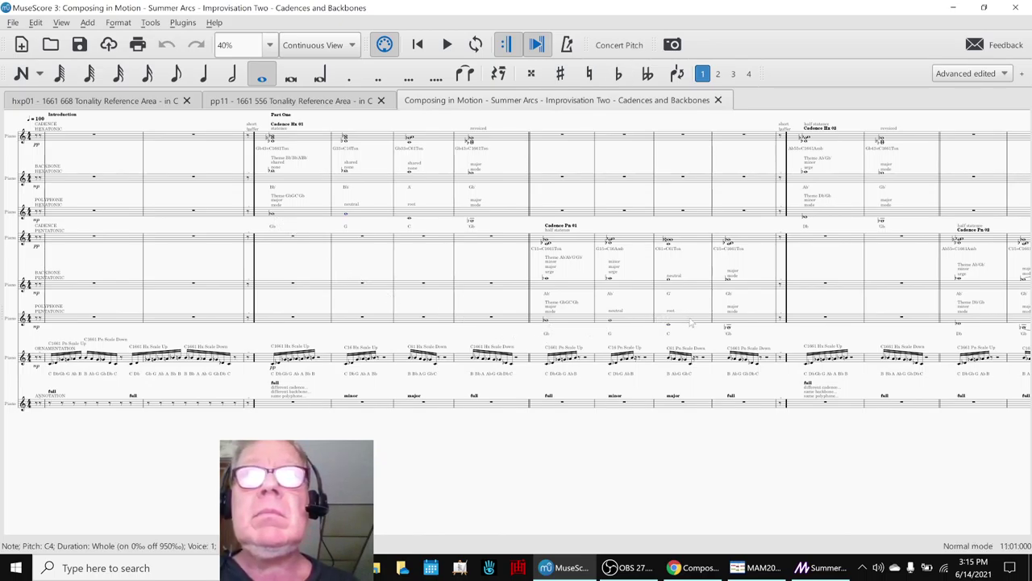
Step: Play Part One from measure 12 through the Cadence Pn #1 measures, then stop
{"action": "left_click", "coordinate": [309, 324]}
{"action": "key", "text": "Escape"}
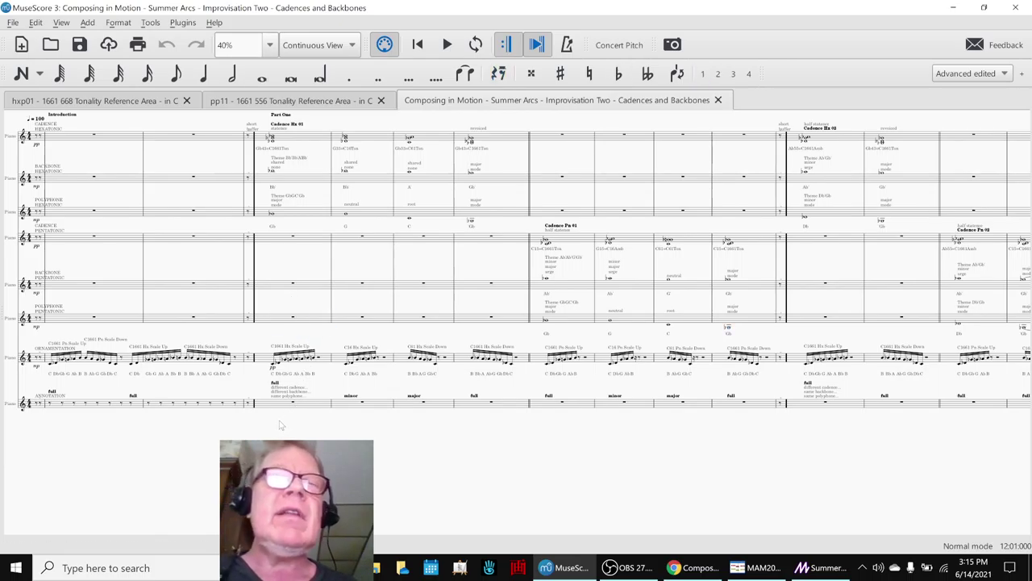
{"action": "key", "text": "space"}
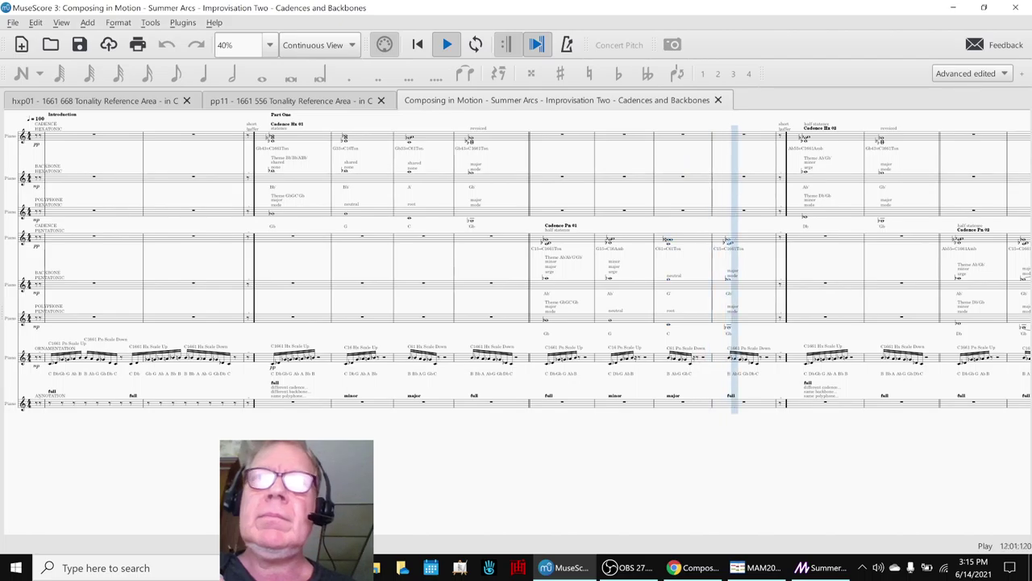
{"action": "key", "text": "space"}
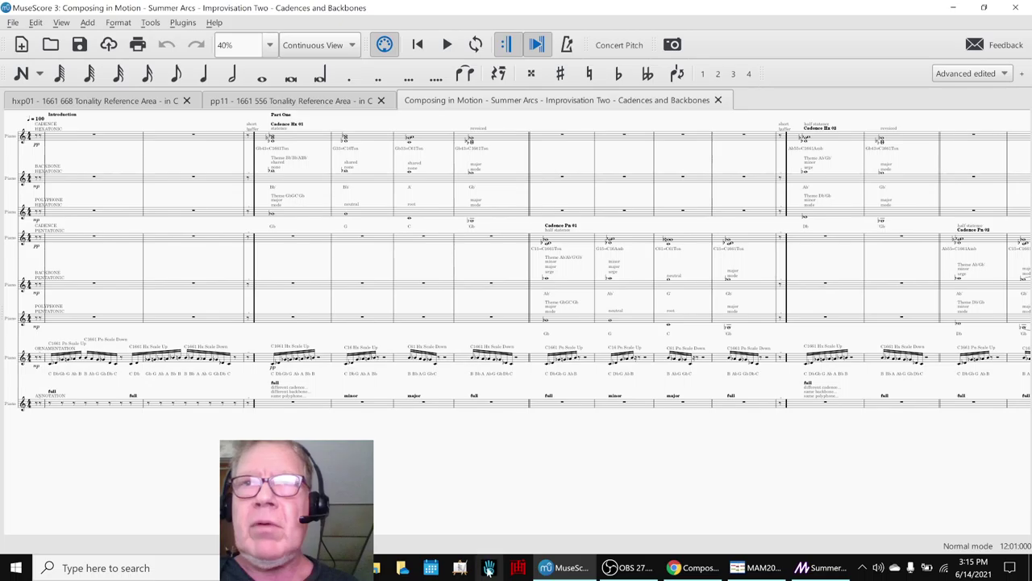
Step: Bring the Composing in Motion log forward and go to column A at row 26
{"action": "left_click", "coordinate": [699, 567]}
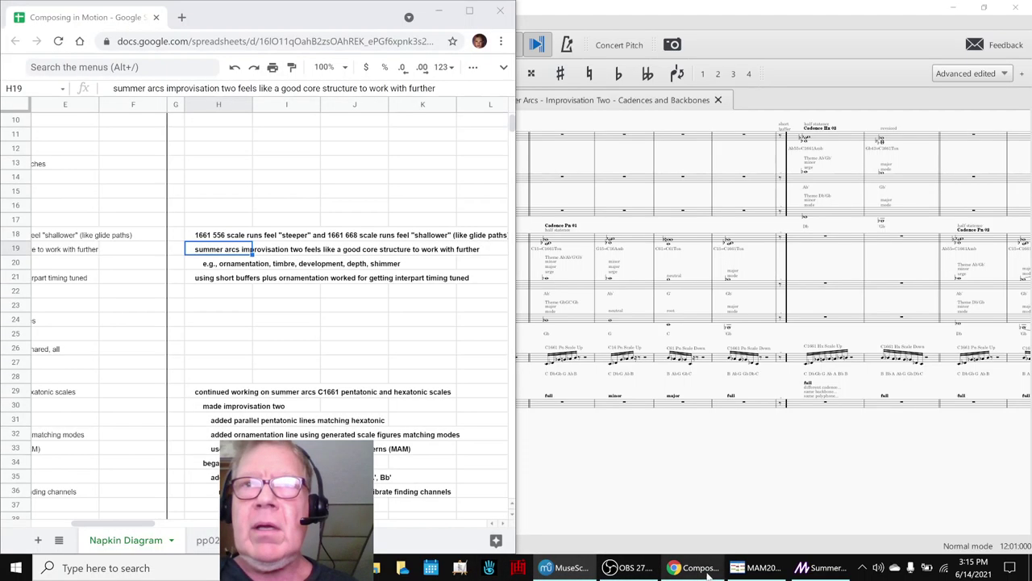
{"action": "left_click", "coordinate": [240, 352]}
{"action": "key", "text": "Left"}
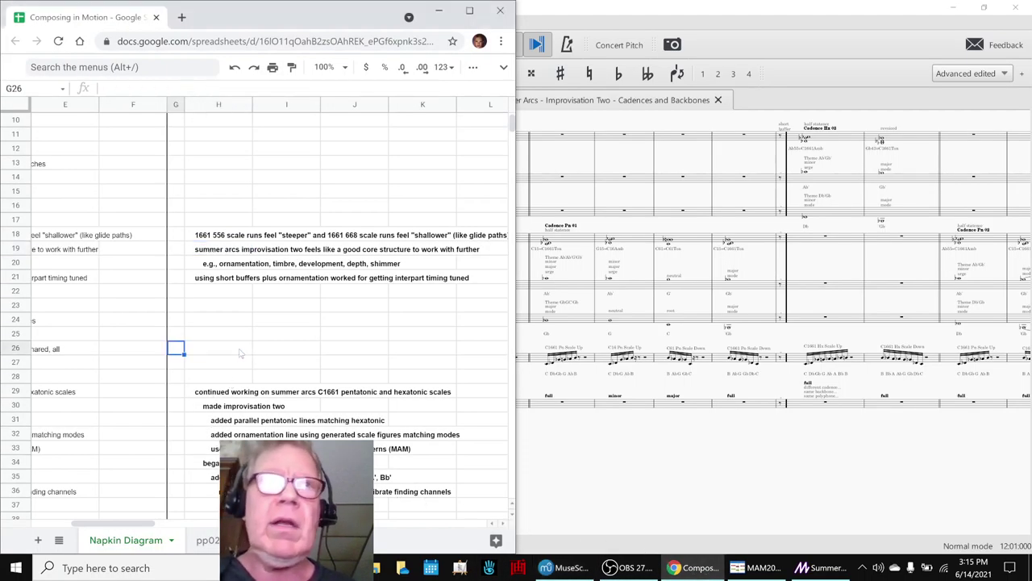
{"action": "key", "text": "Home"}
{"action": "scroll", "coordinate": [240, 353], "scroll_direction": "down", "scroll_amount": 5}
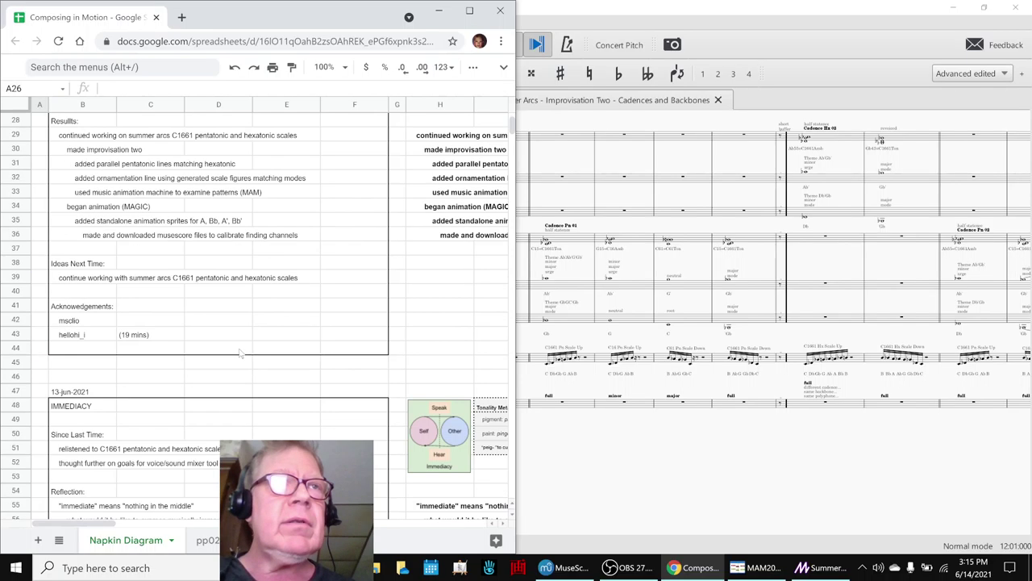
Step: Review the Ideas Next Time entry and both acknowledgement names, then bring OBS forward
{"action": "left_click", "coordinate": [78, 182]}
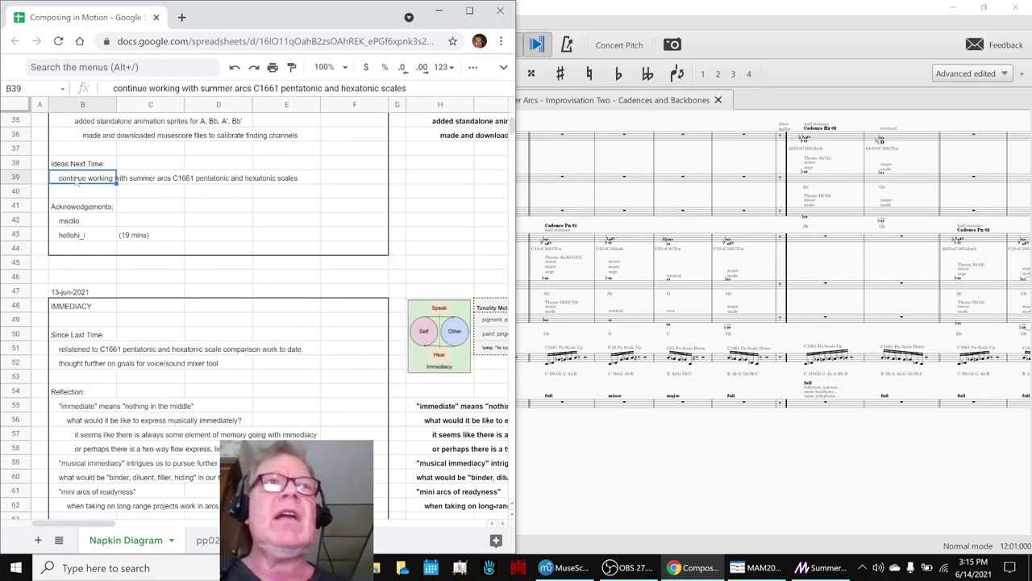
{"action": "left_click", "coordinate": [55, 221]}
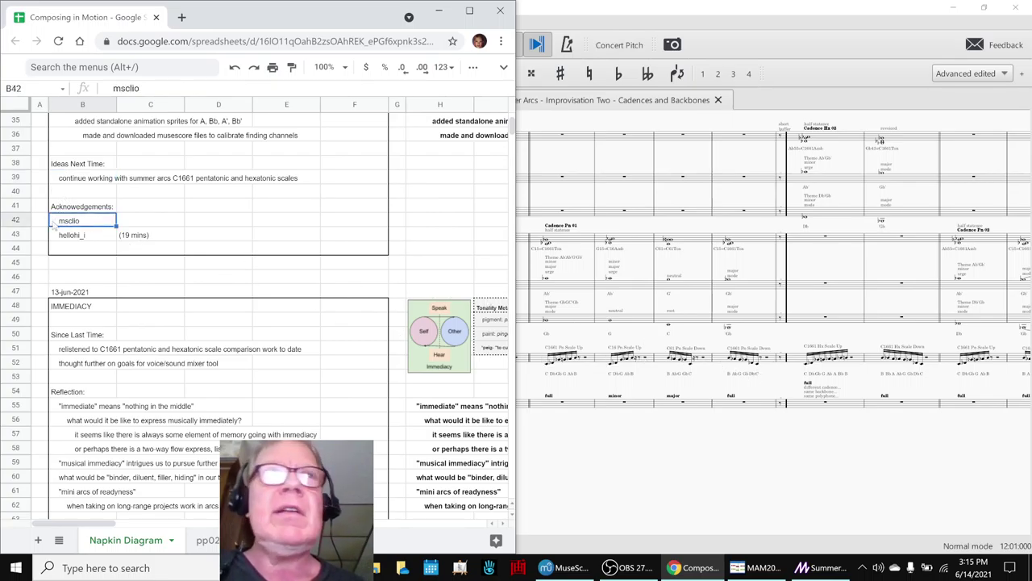
{"action": "left_click", "coordinate": [68, 239]}
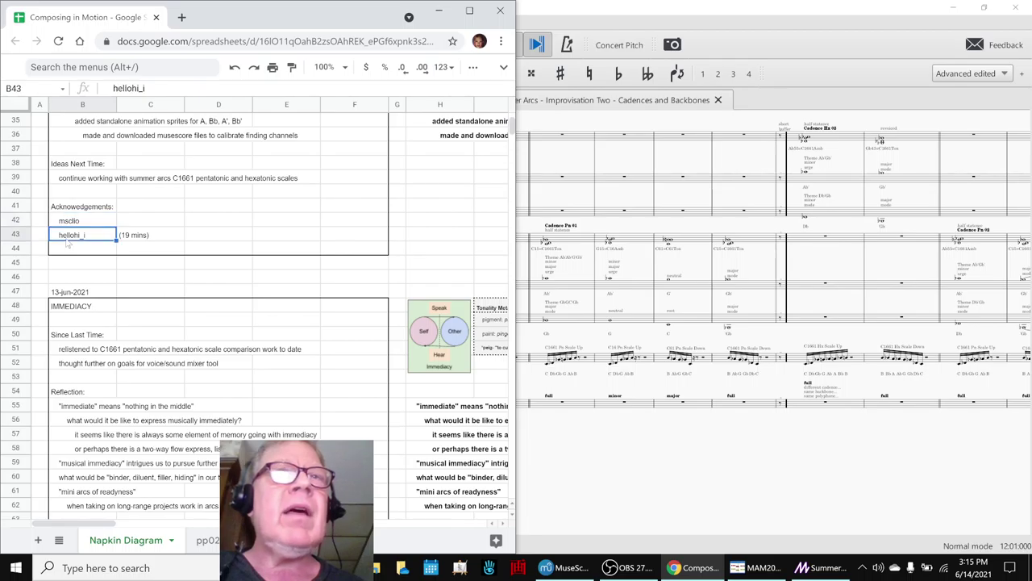
{"action": "left_click", "coordinate": [621, 568]}
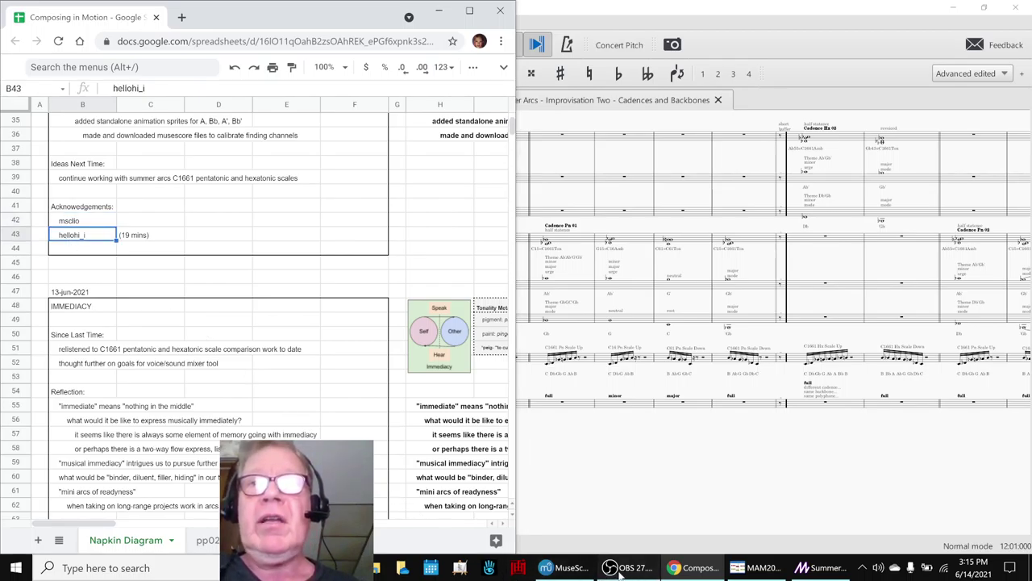